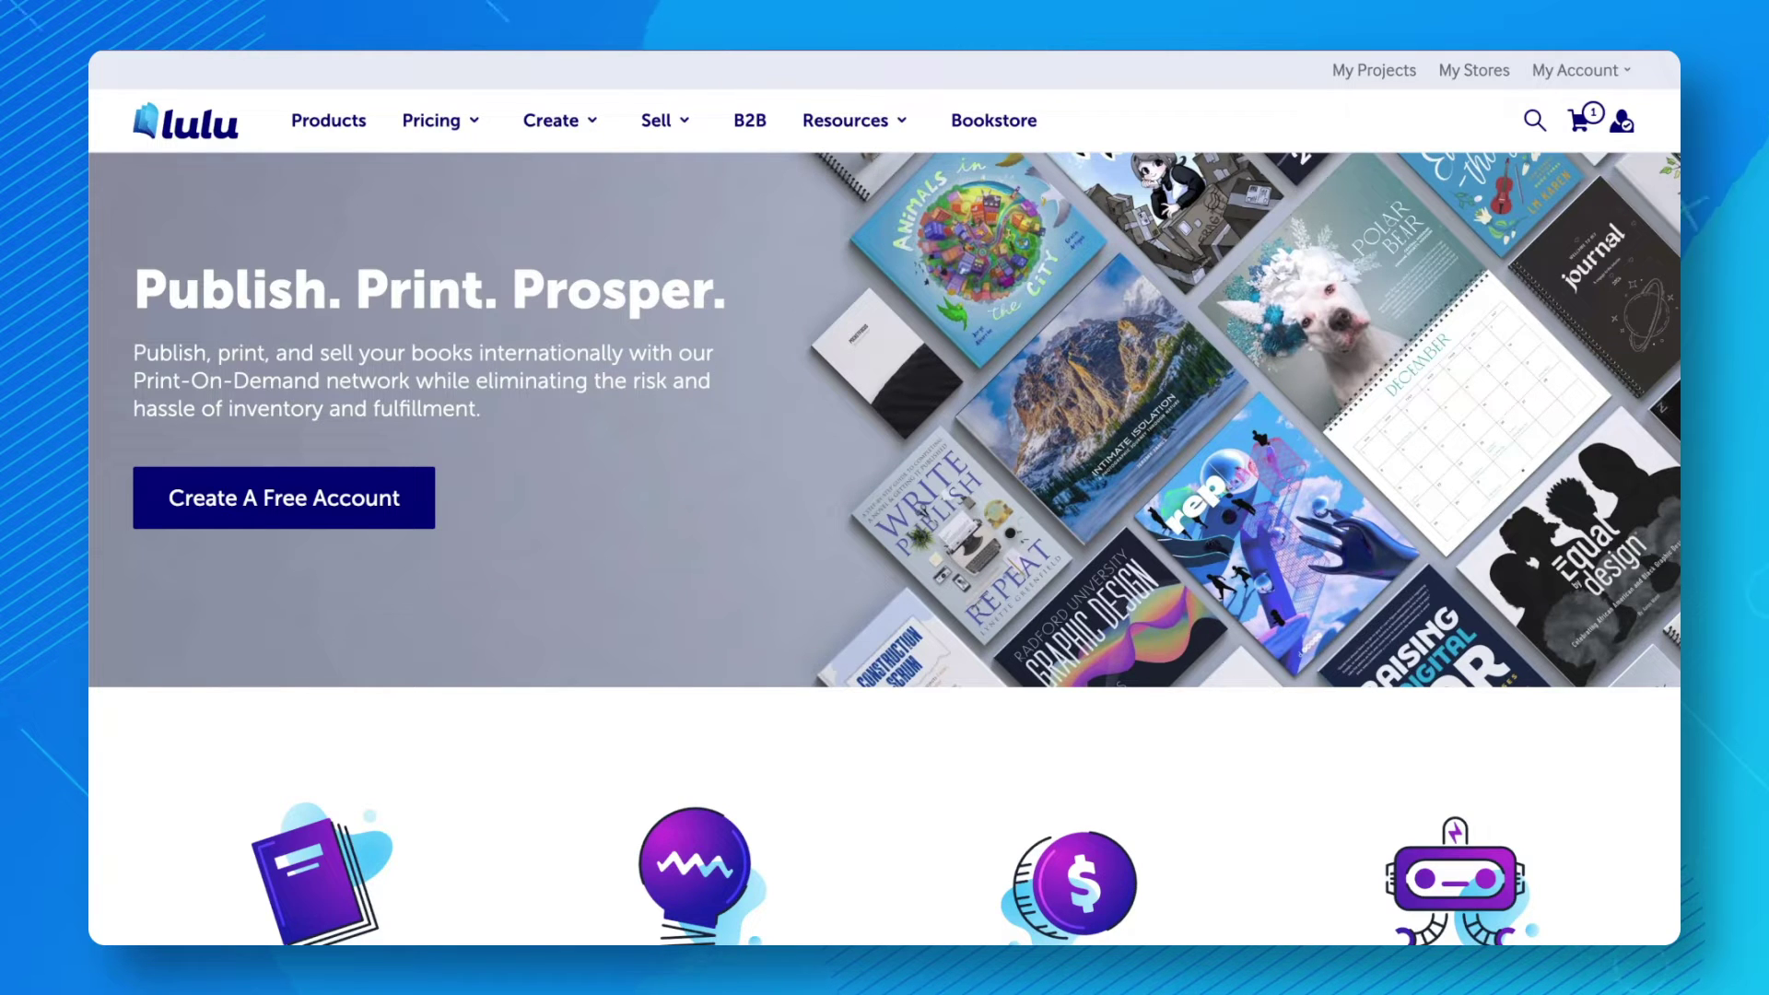
From My Stores' Order Import tab, download the Order Import Template
{"action": "left_click", "coordinate": [1479, 67]}
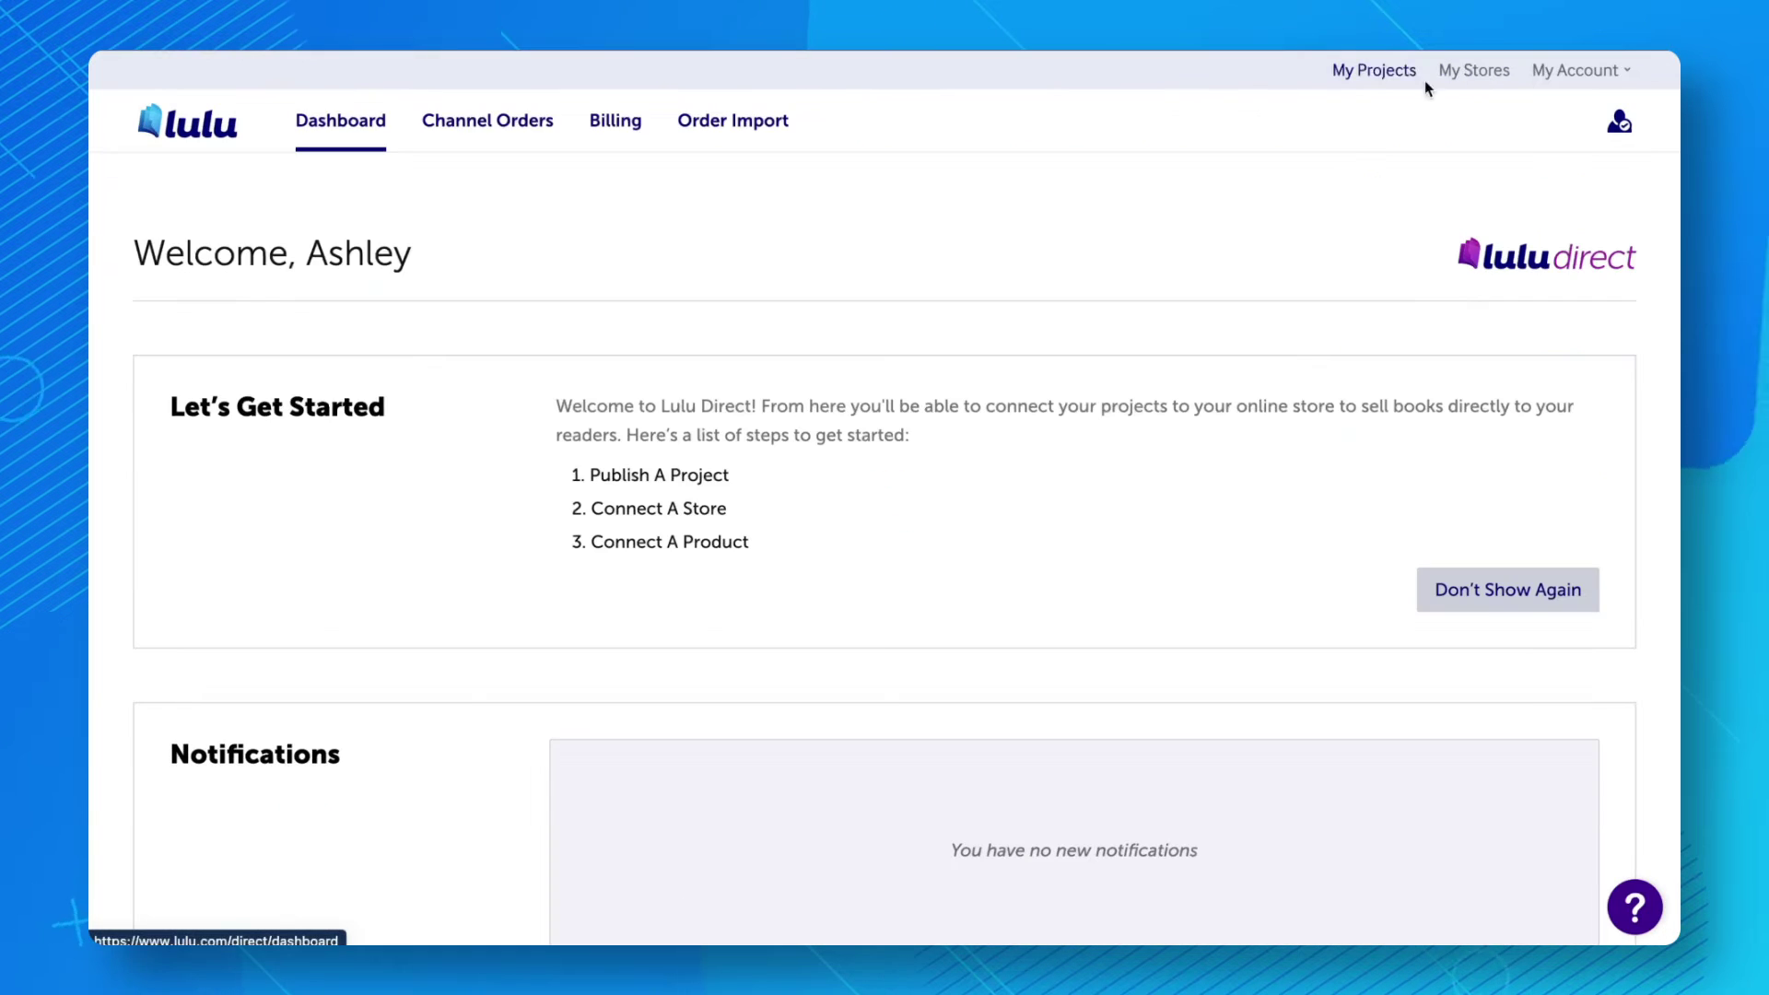
{"action": "left_click", "coordinate": [708, 132]}
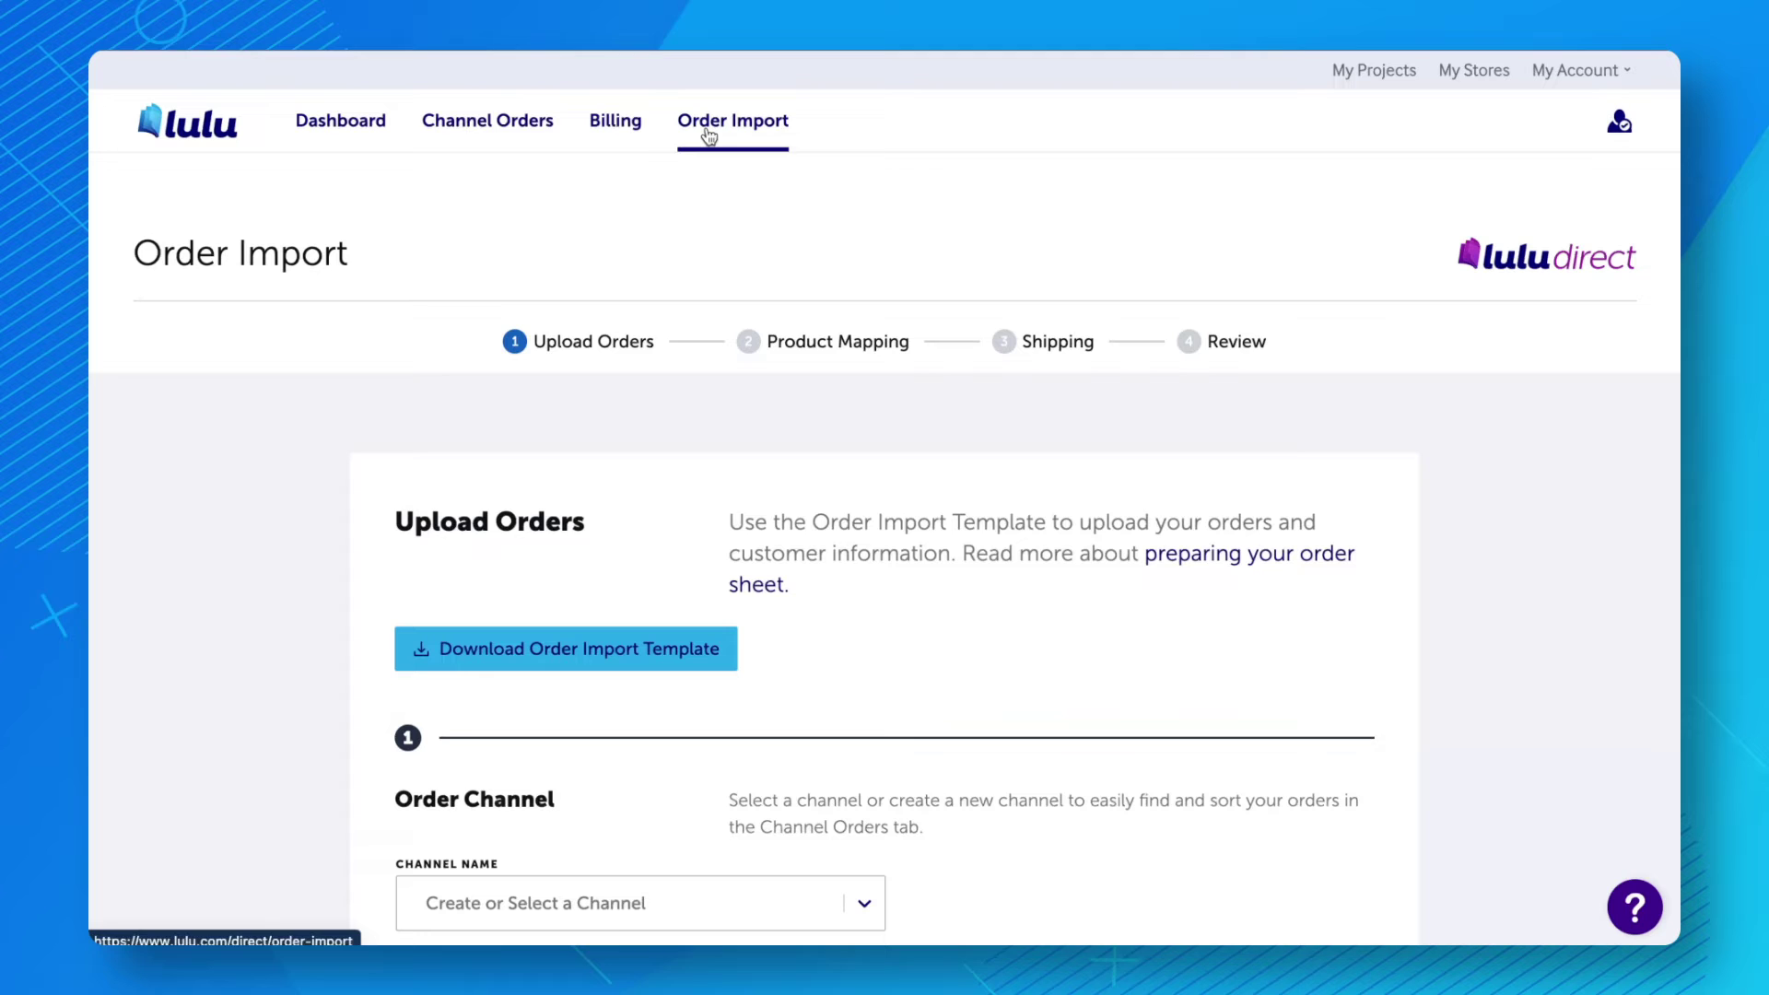
{"action": "scroll", "coordinate": [1664, 250], "scroll_direction": "down", "scroll_amount": 3}
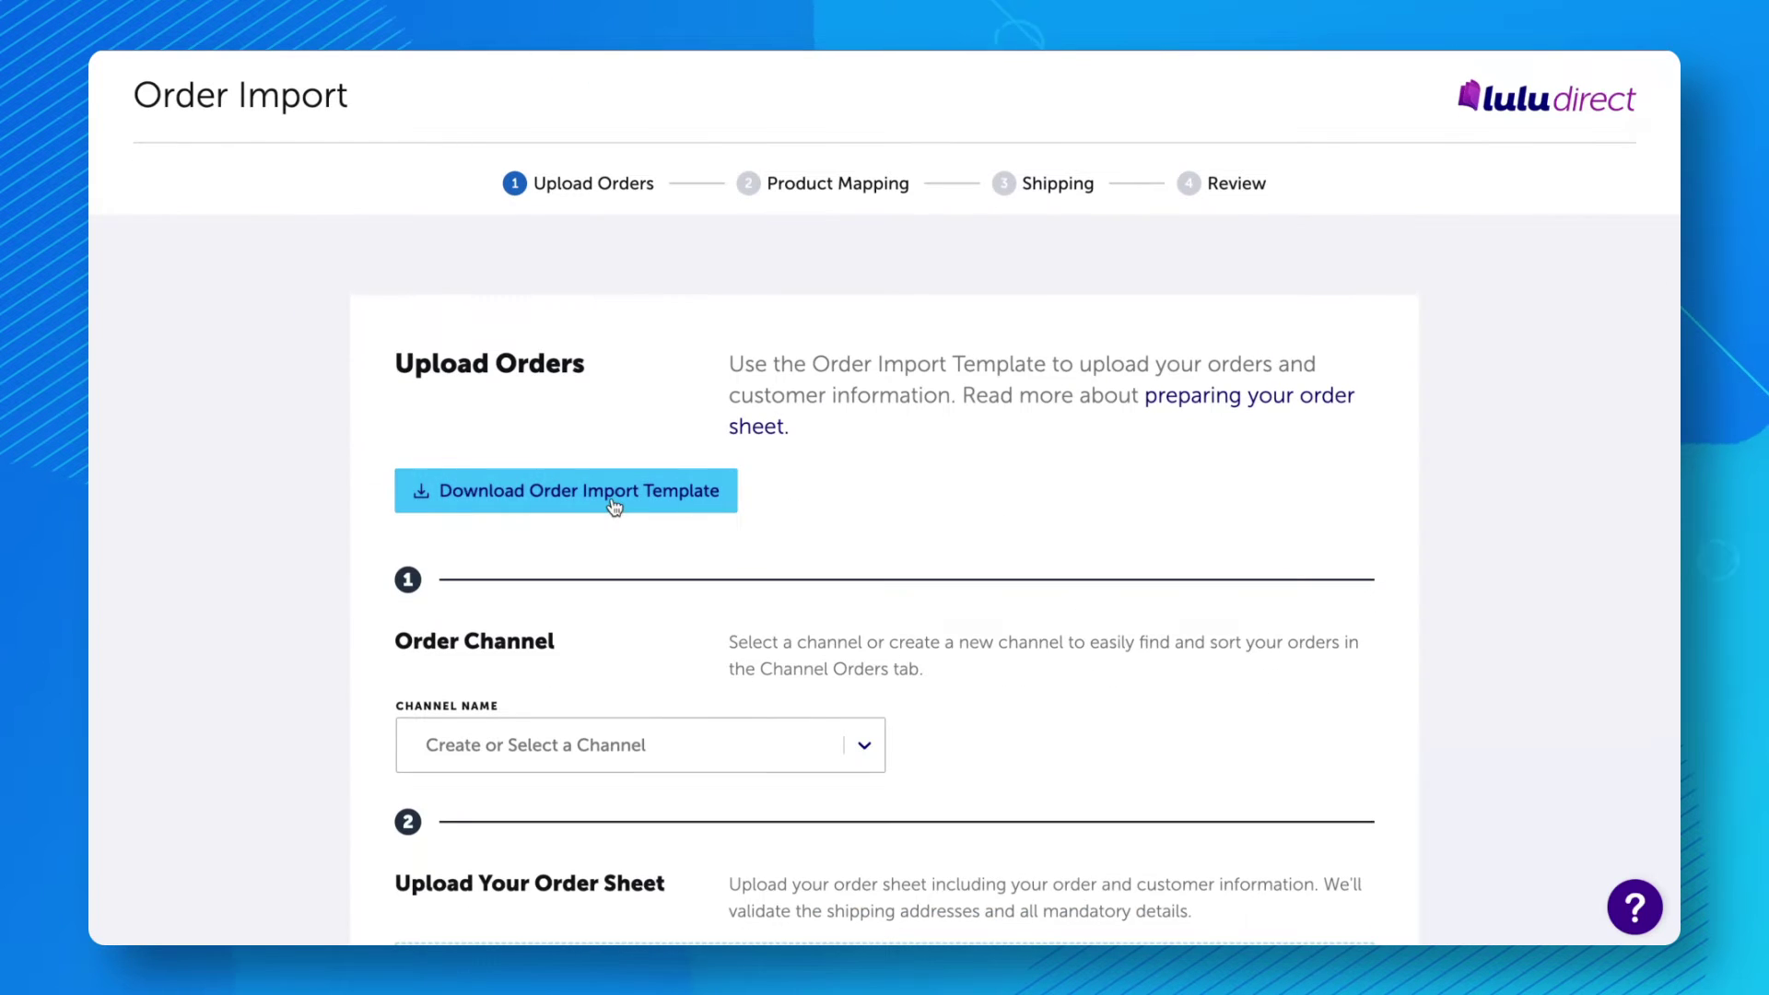
{"action": "left_click", "coordinate": [612, 503]}
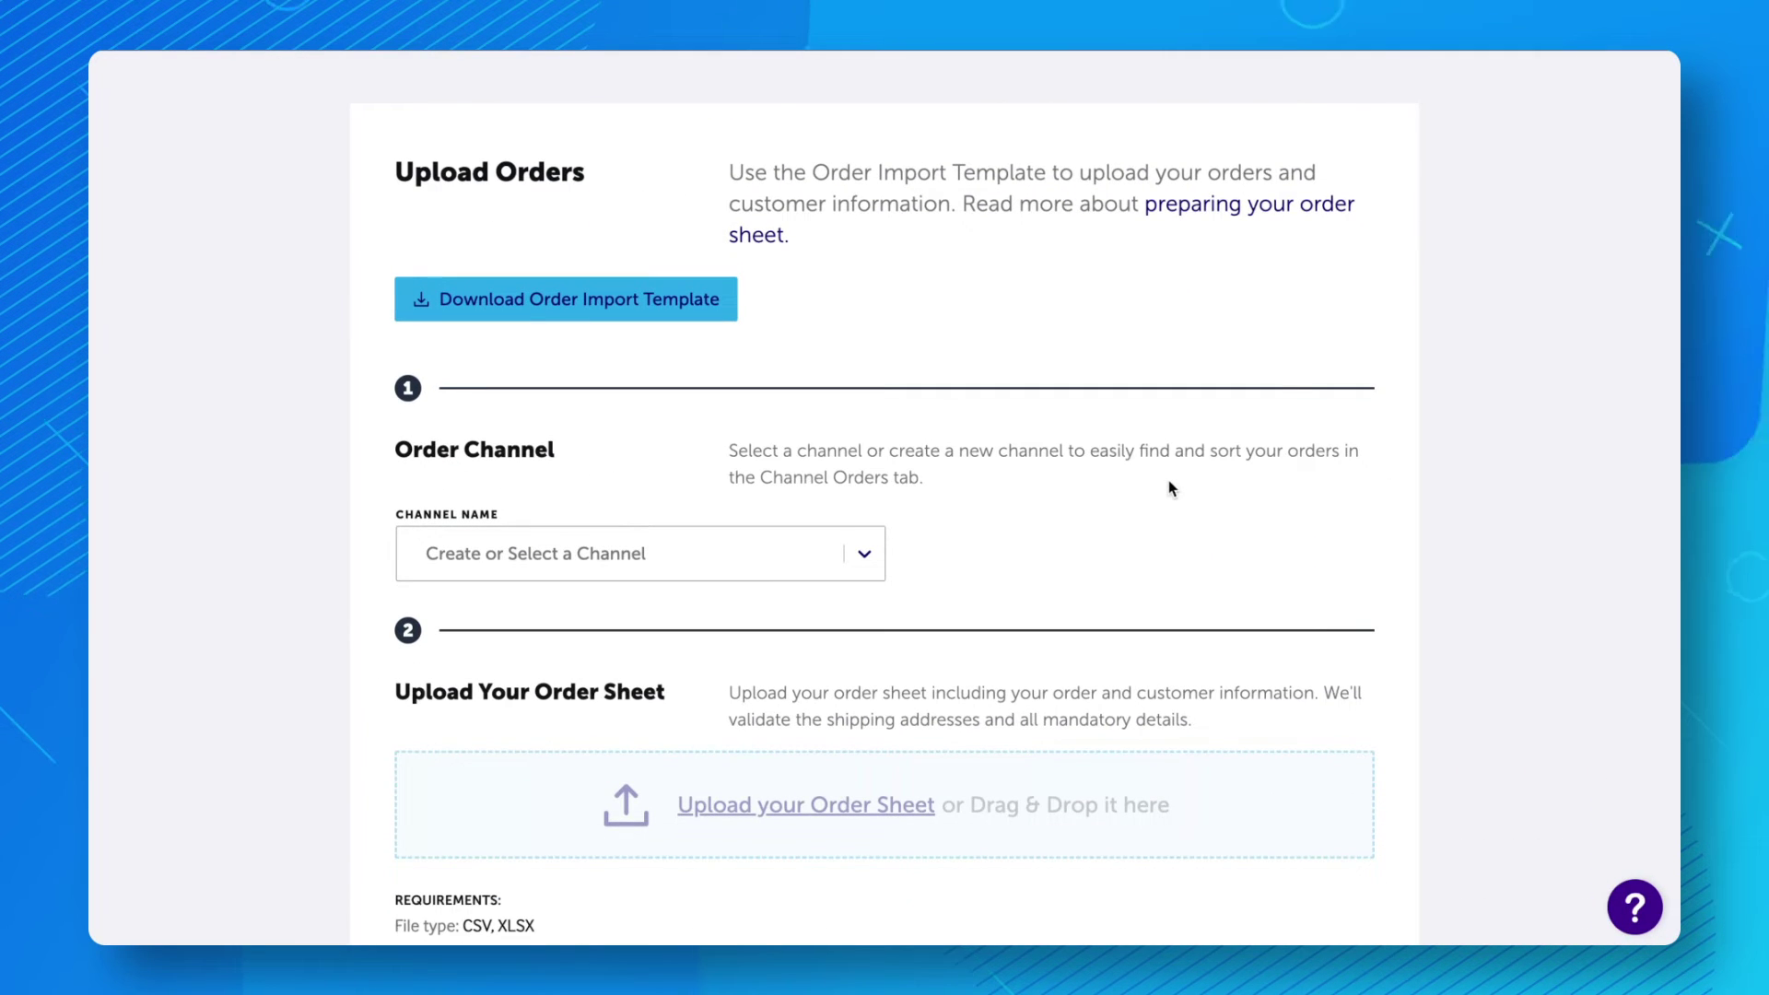
Create a new order channel named 'Kickstarter 2024'
{"action": "left_click", "coordinate": [695, 557]}
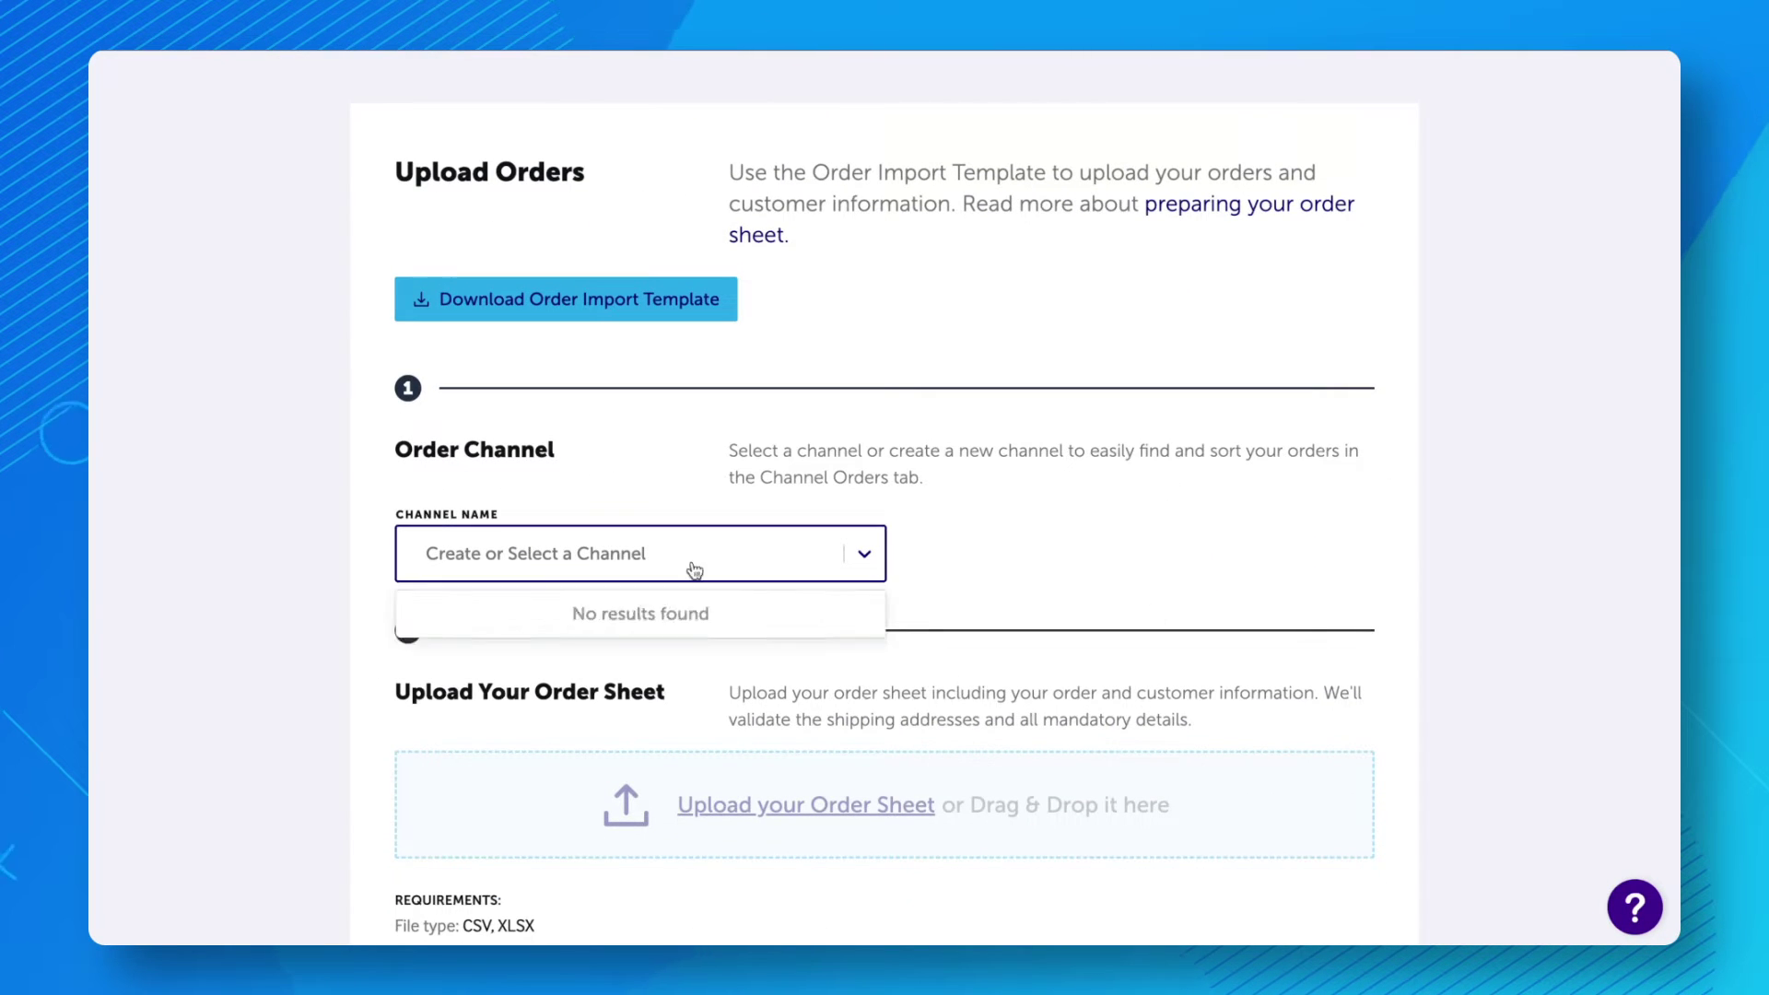
{"action": "type", "text": "Kickstart"}
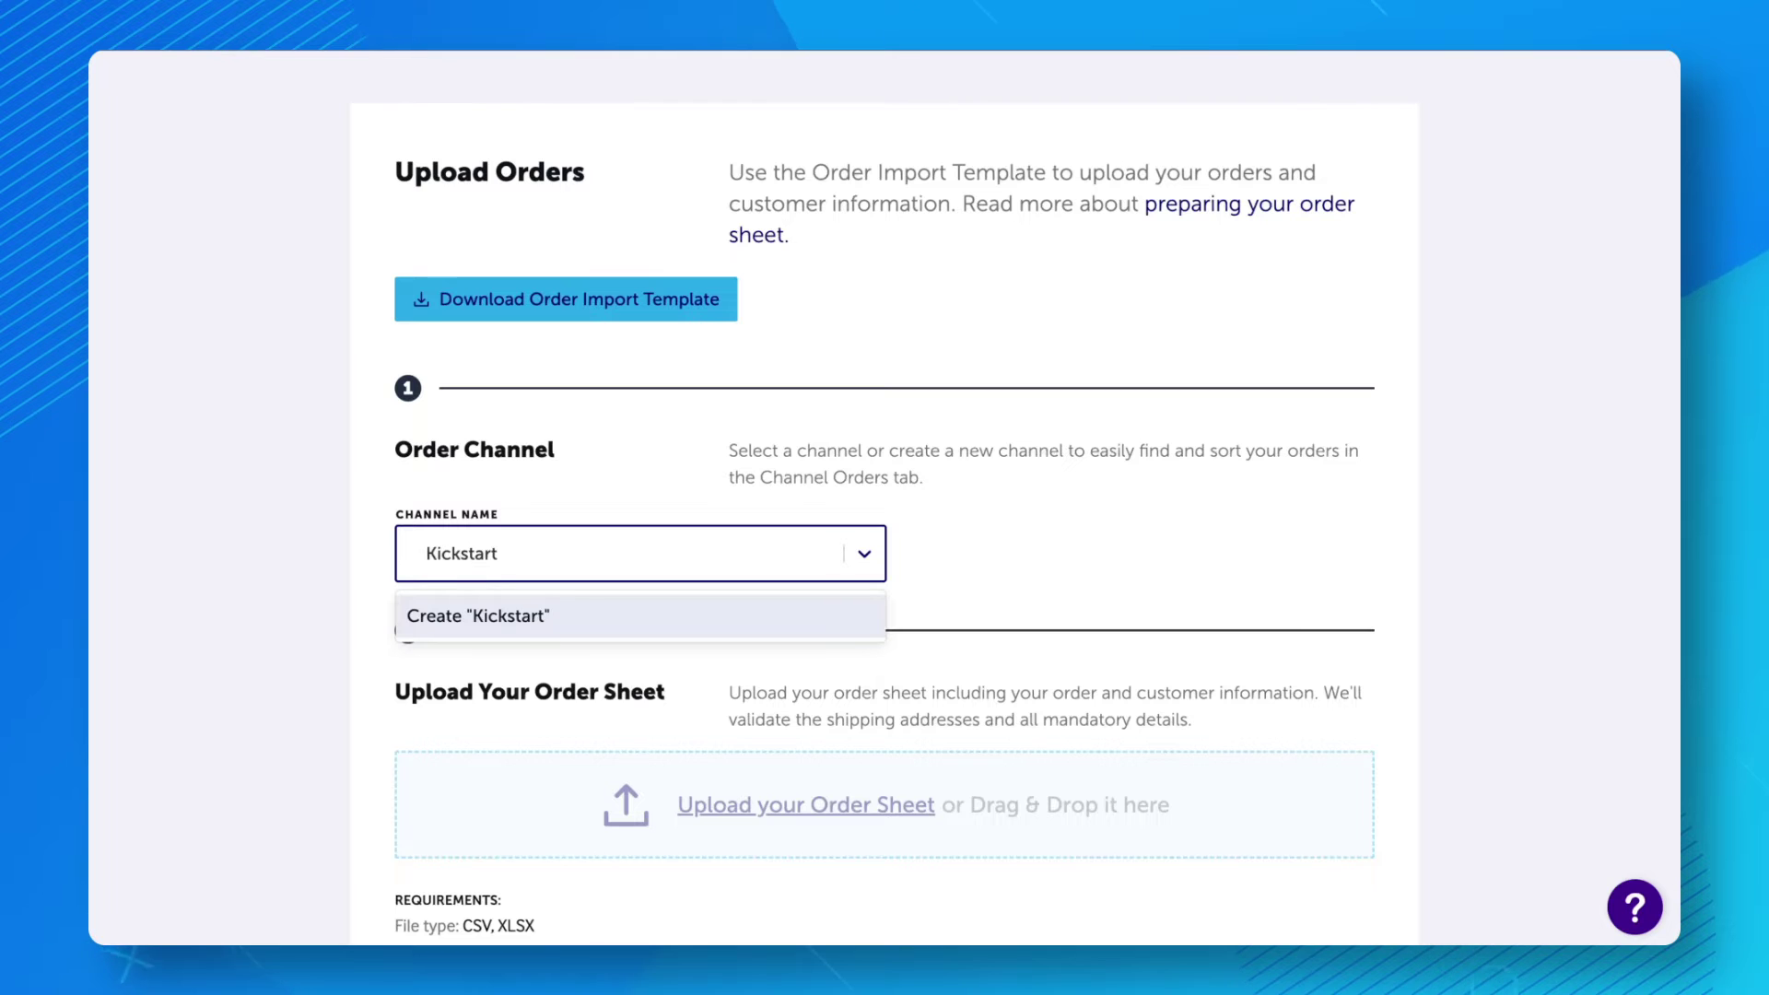
{"action": "type", "text": "er 2024"}
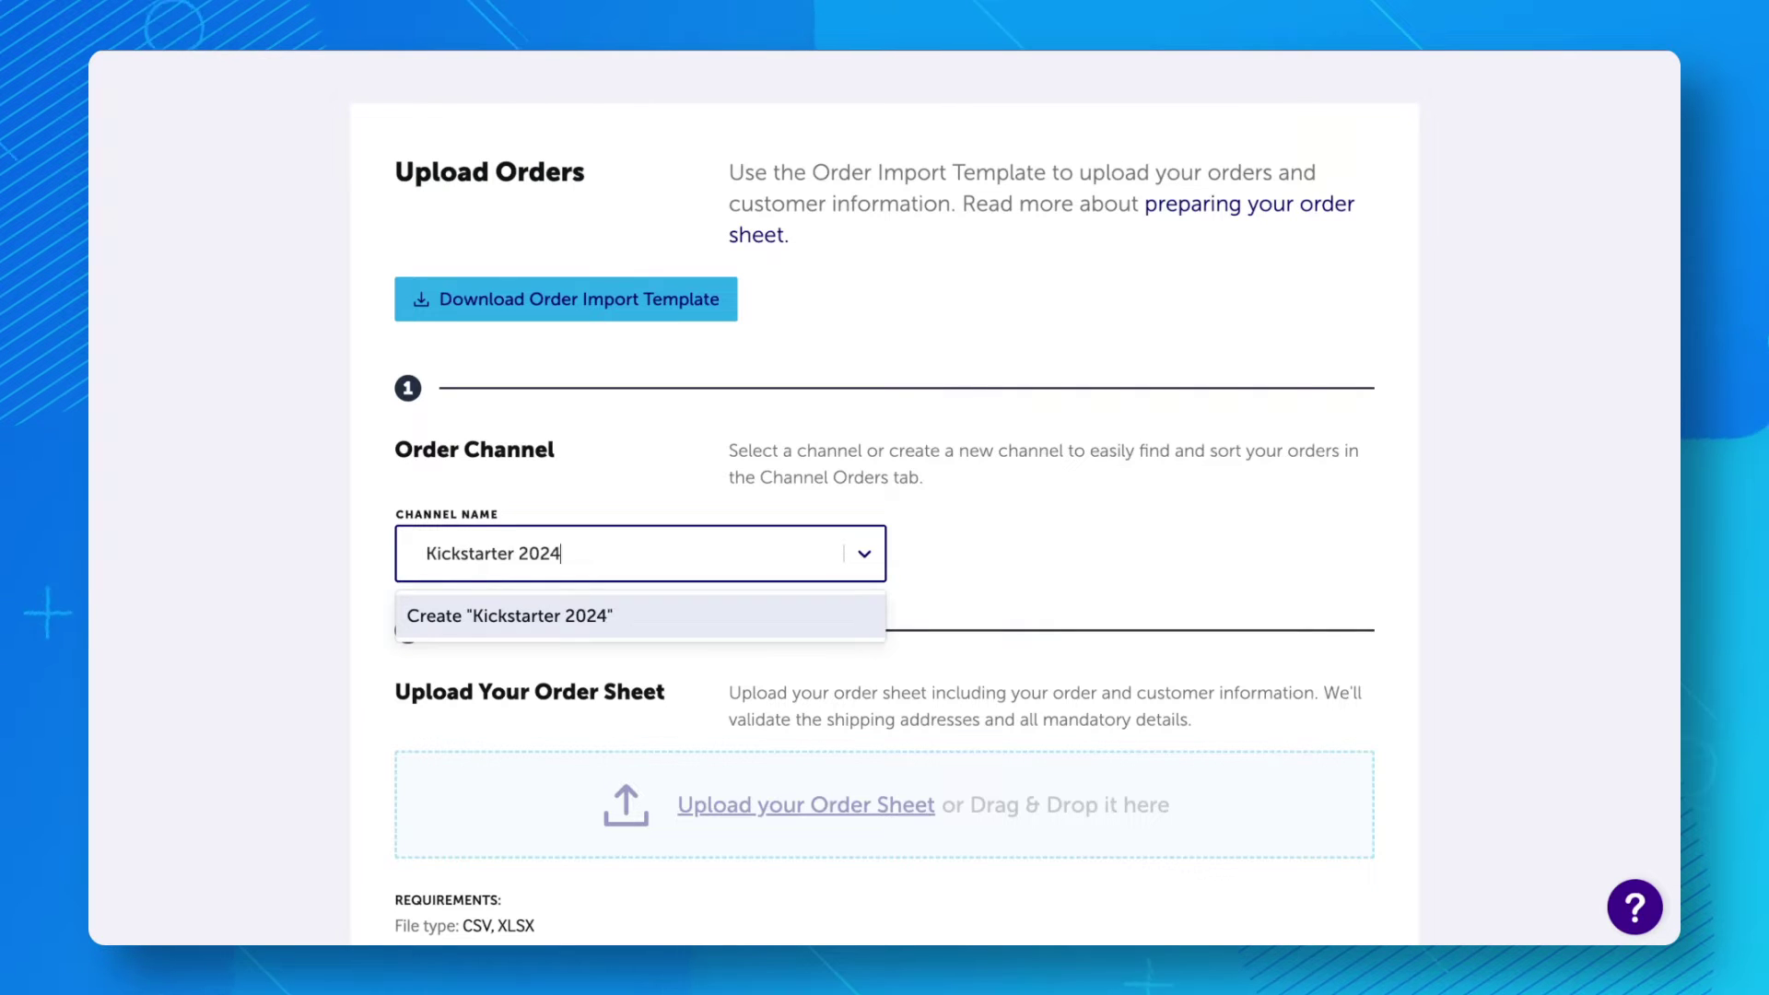
{"action": "key", "text": "Return"}
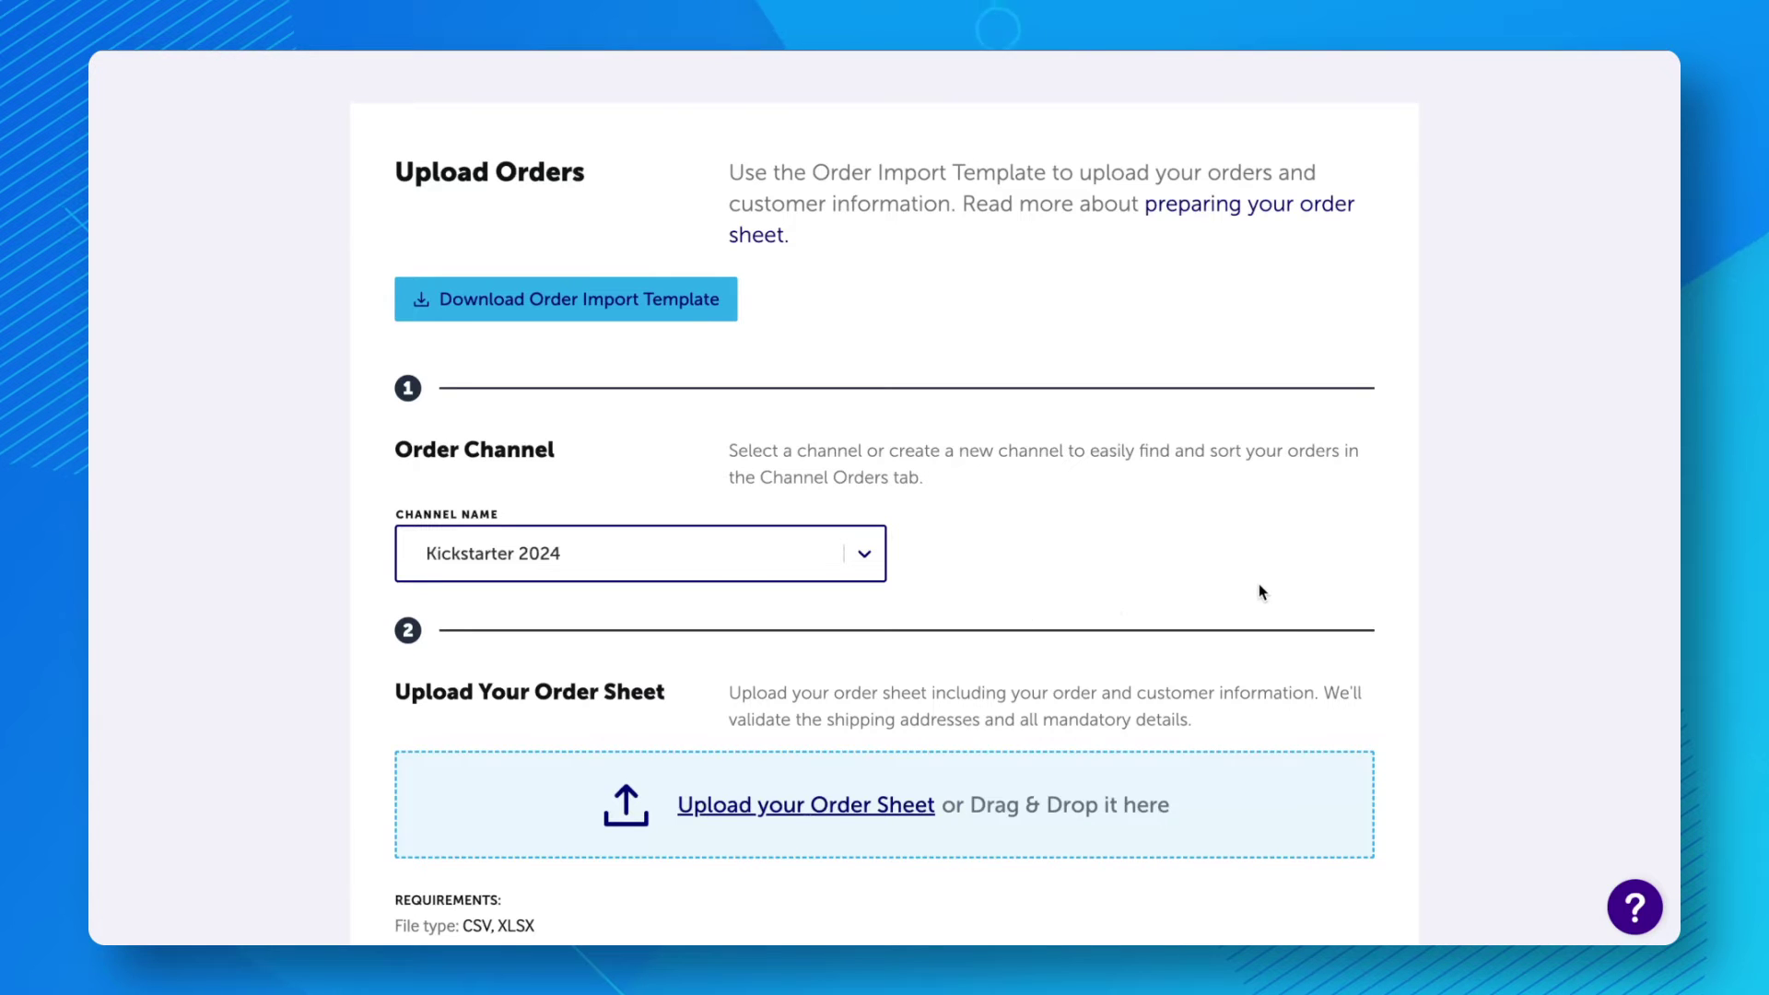
Upload the order sheet CSV and advance to Map Your Products
{"action": "scroll", "coordinate": [1260, 588], "scroll_direction": "down", "scroll_amount": 5}
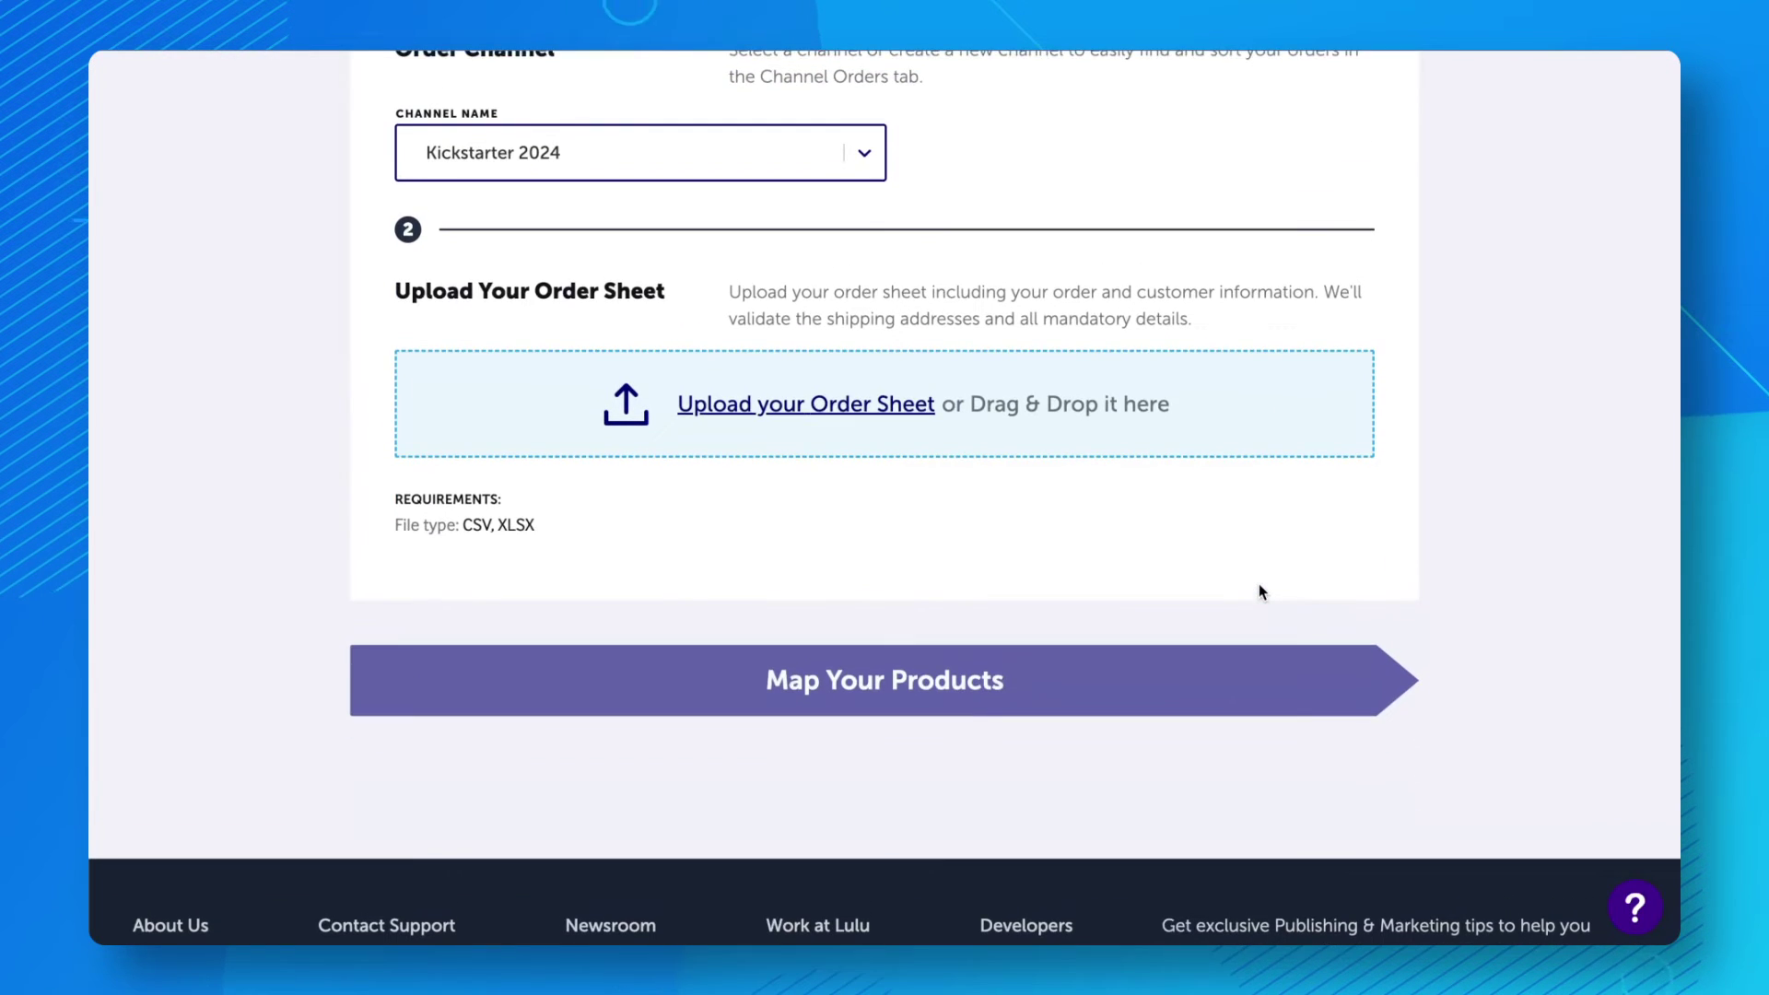
{"action": "left_click_drag", "start_coordinate": [1235, 337], "coordinate": [949, 433]}
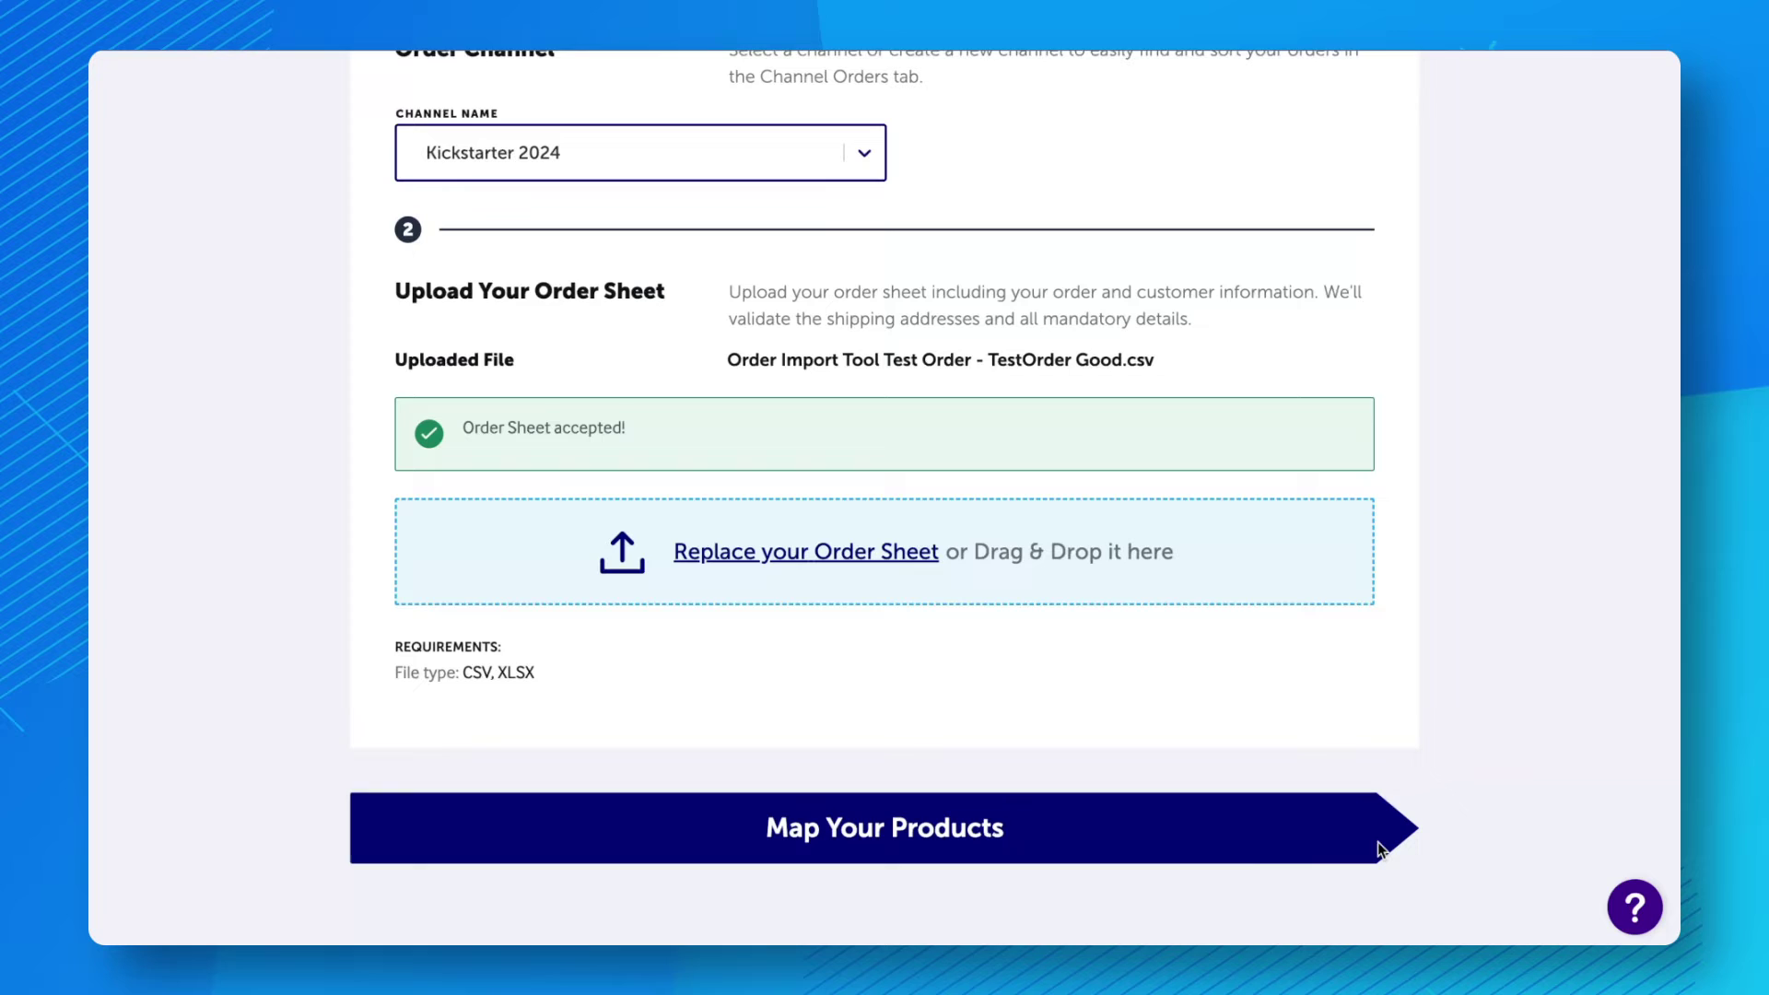
{"action": "left_click", "coordinate": [1134, 813]}
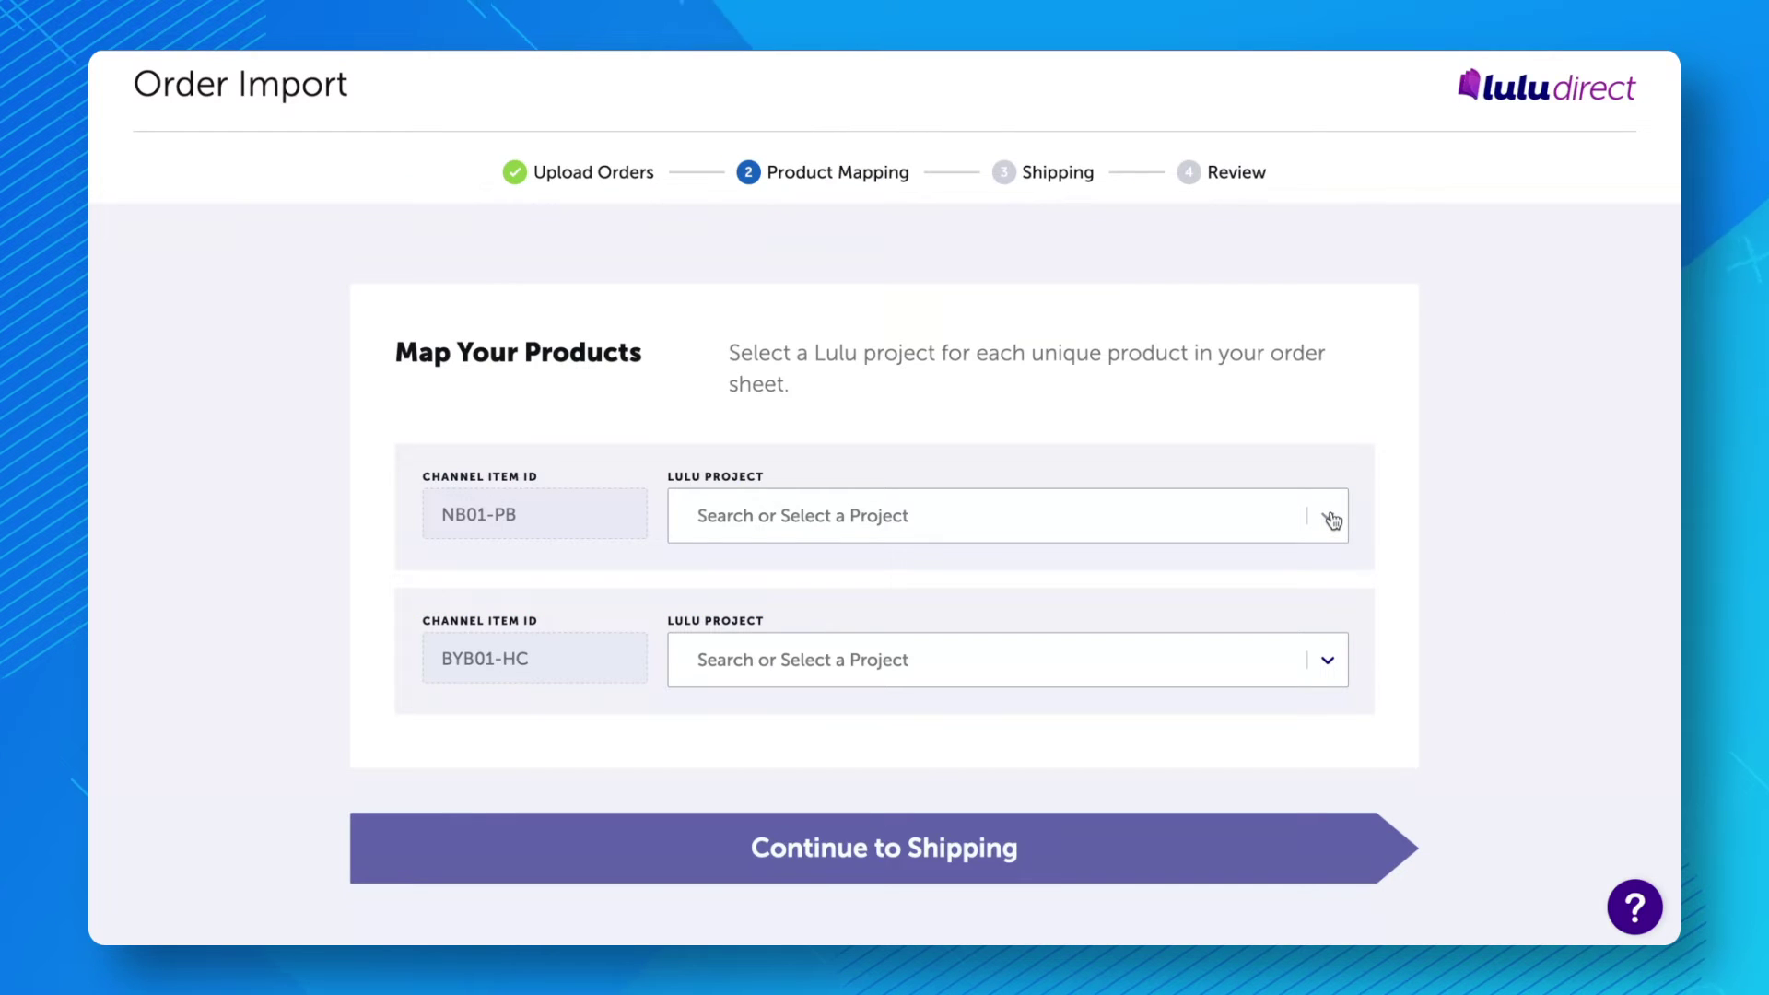
Set the Lulu Project for NB01-PB to Notebook and for BYB01-HC to Build Your Brand
{"action": "left_click", "coordinate": [1330, 519]}
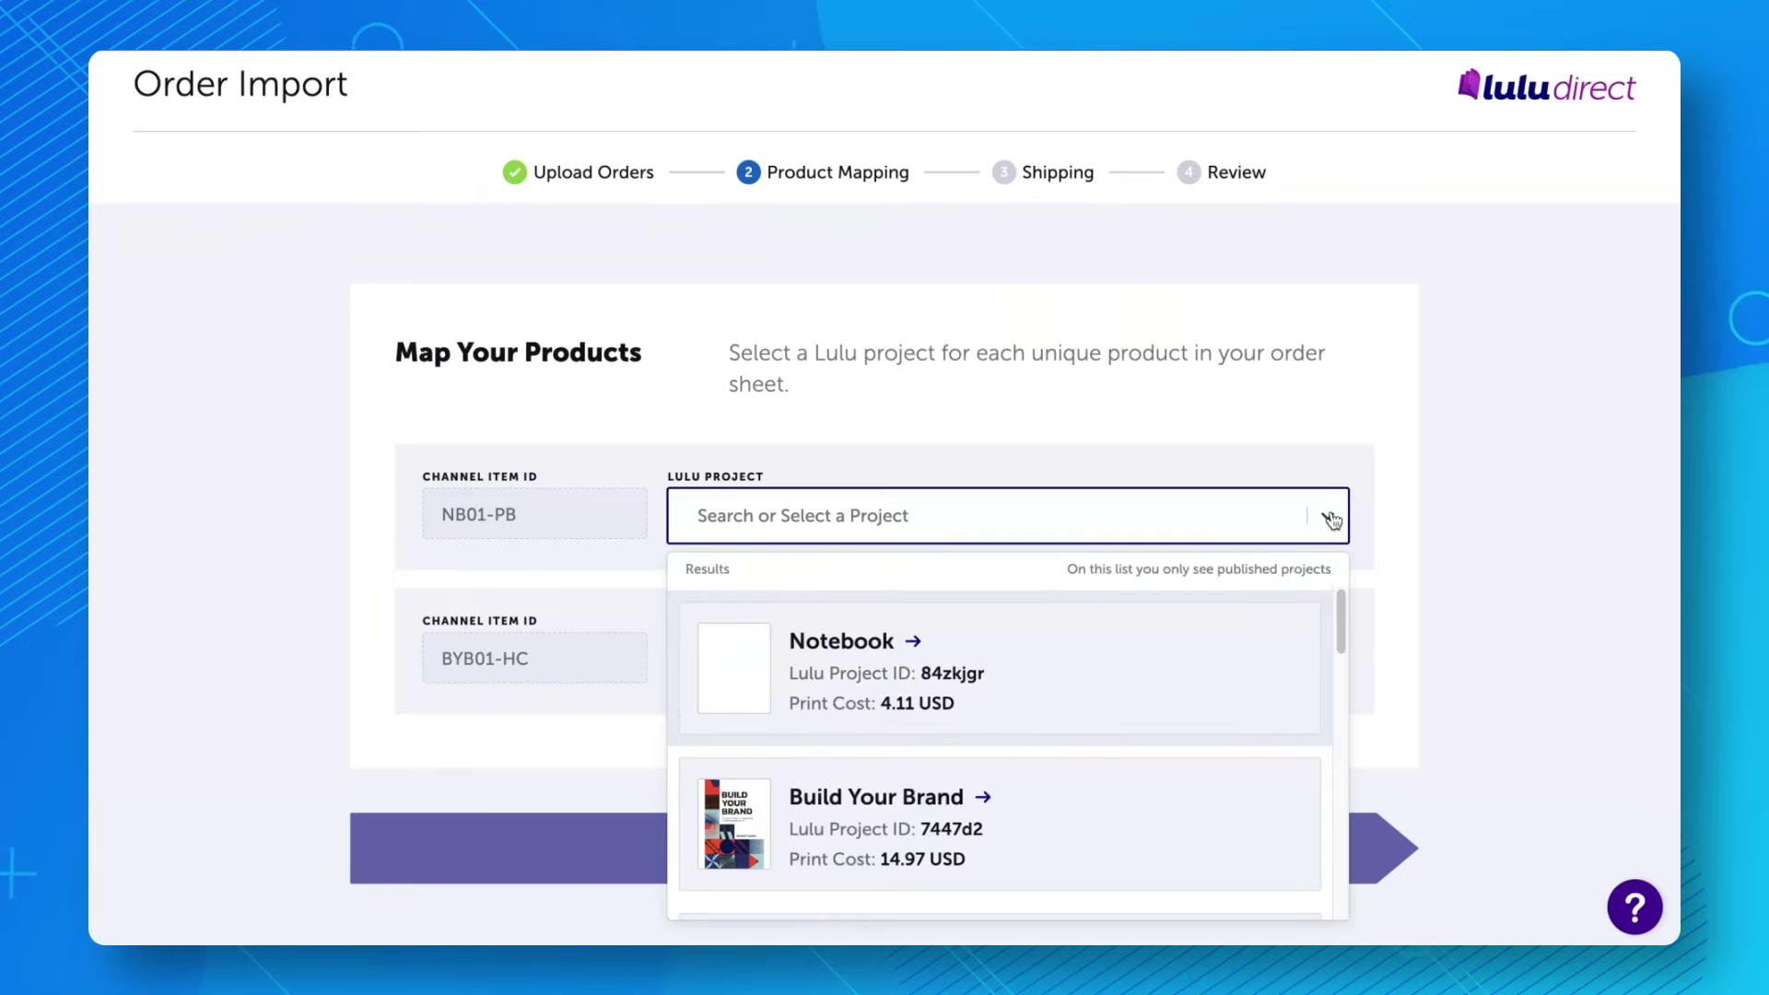
{"action": "left_click", "coordinate": [1034, 672]}
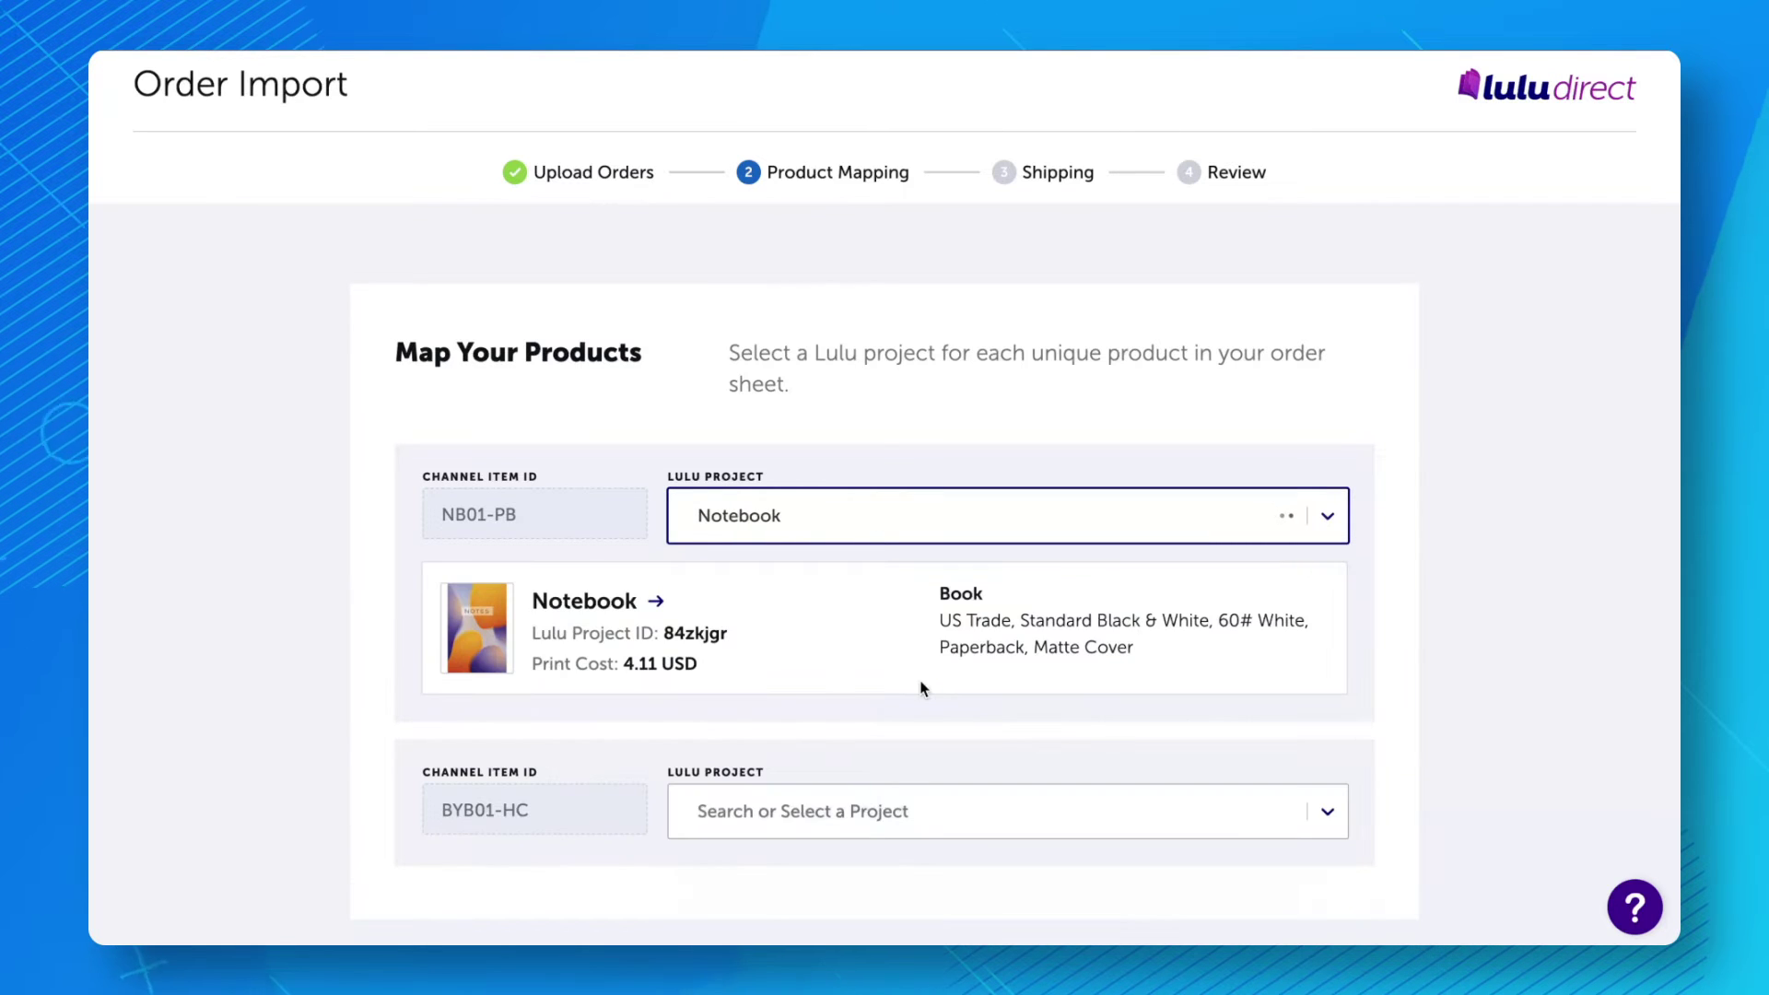
{"action": "scroll", "coordinate": [1490, 600], "scroll_direction": "down", "scroll_amount": 3}
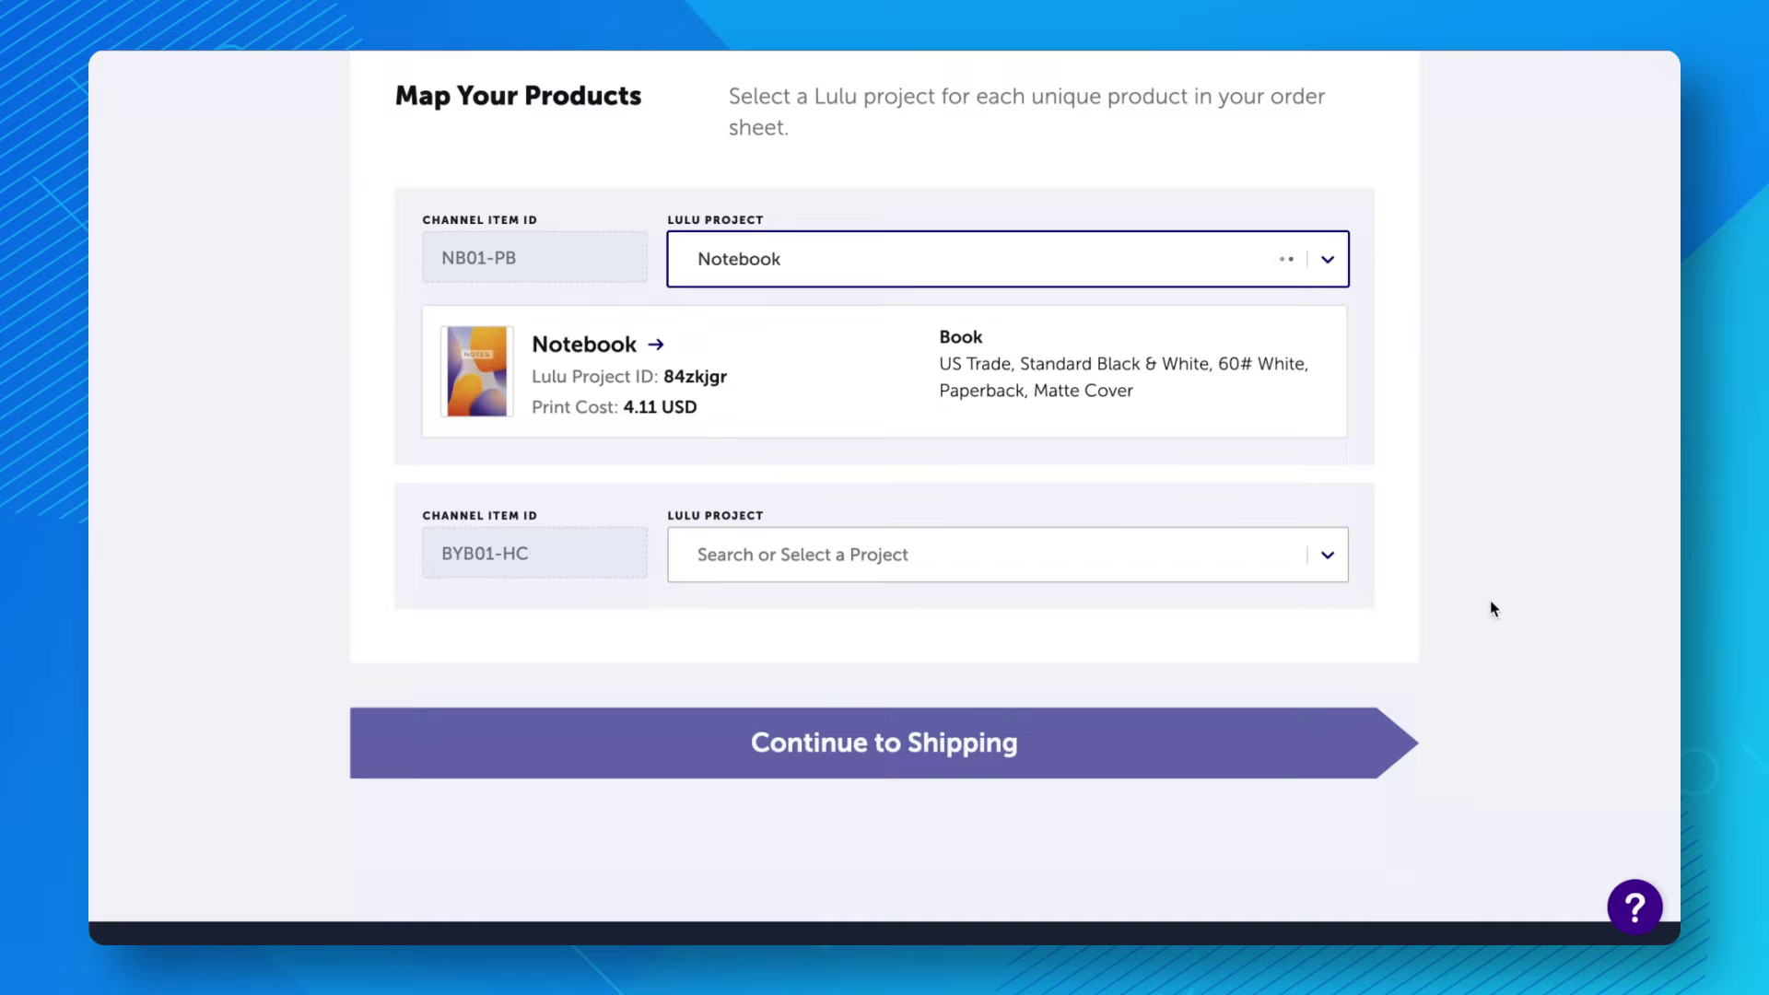
{"action": "left_click", "coordinate": [1325, 556]}
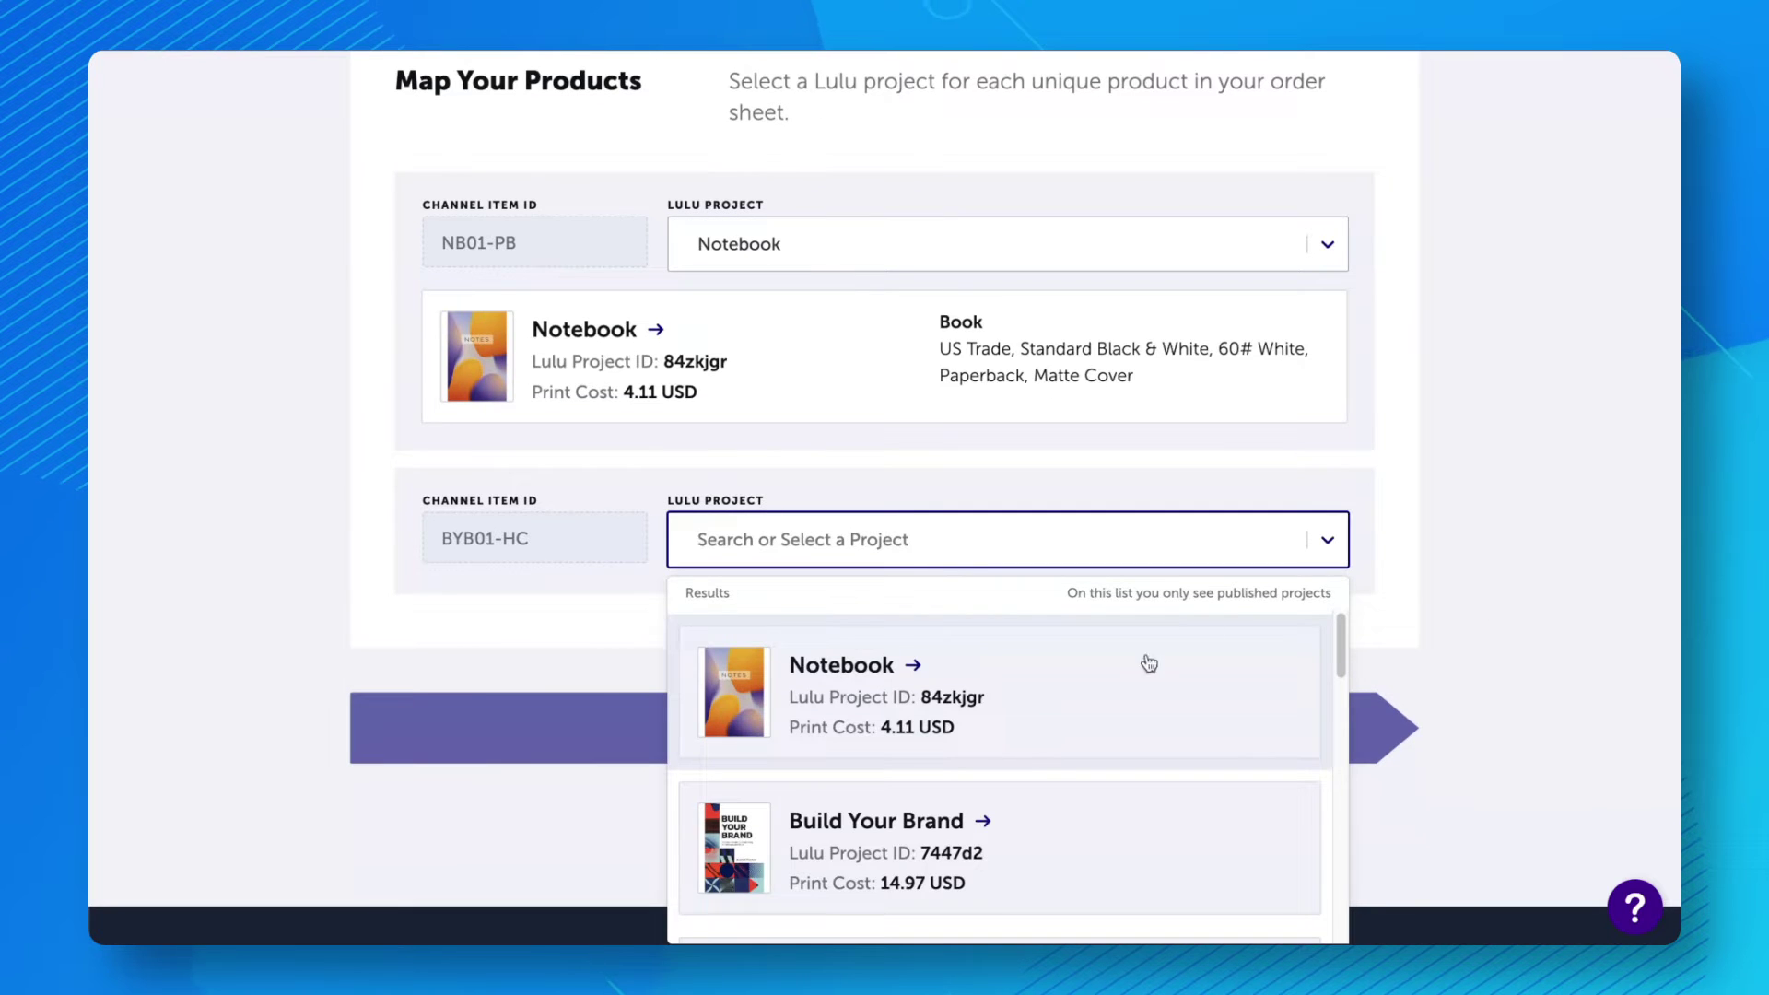
{"action": "left_click", "coordinate": [894, 836]}
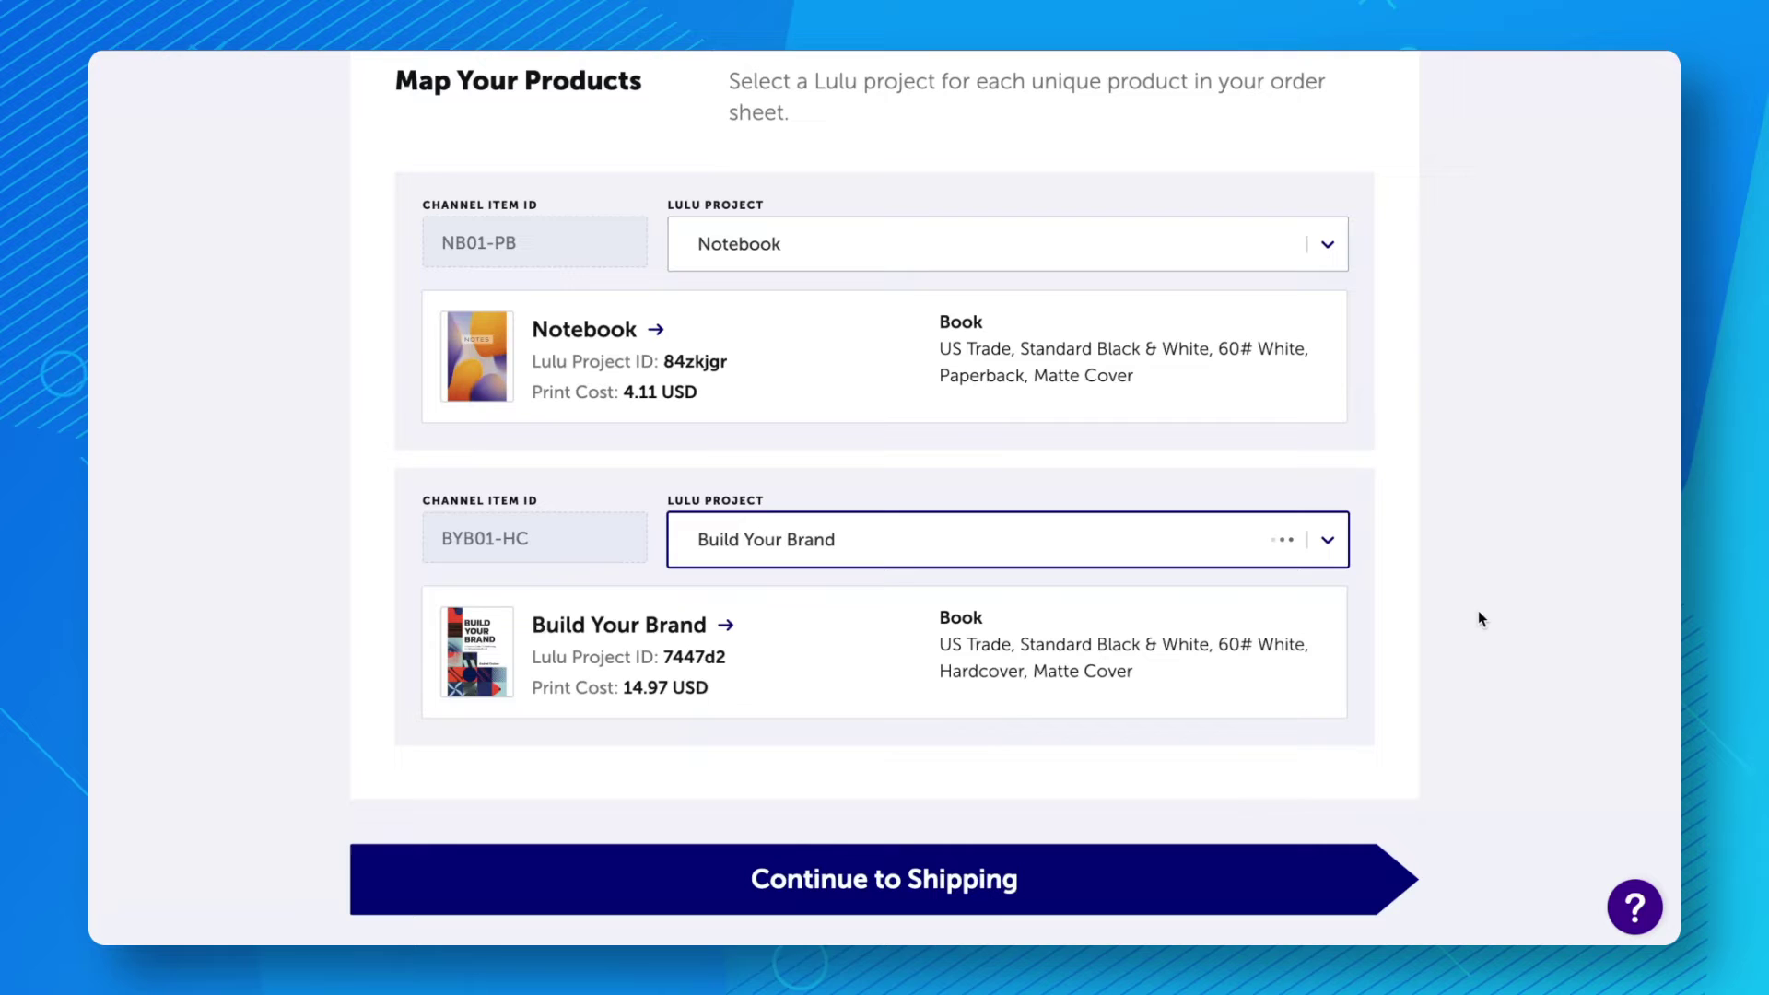
{"action": "scroll", "coordinate": [1478, 610], "scroll_direction": "down", "scroll_amount": 1}
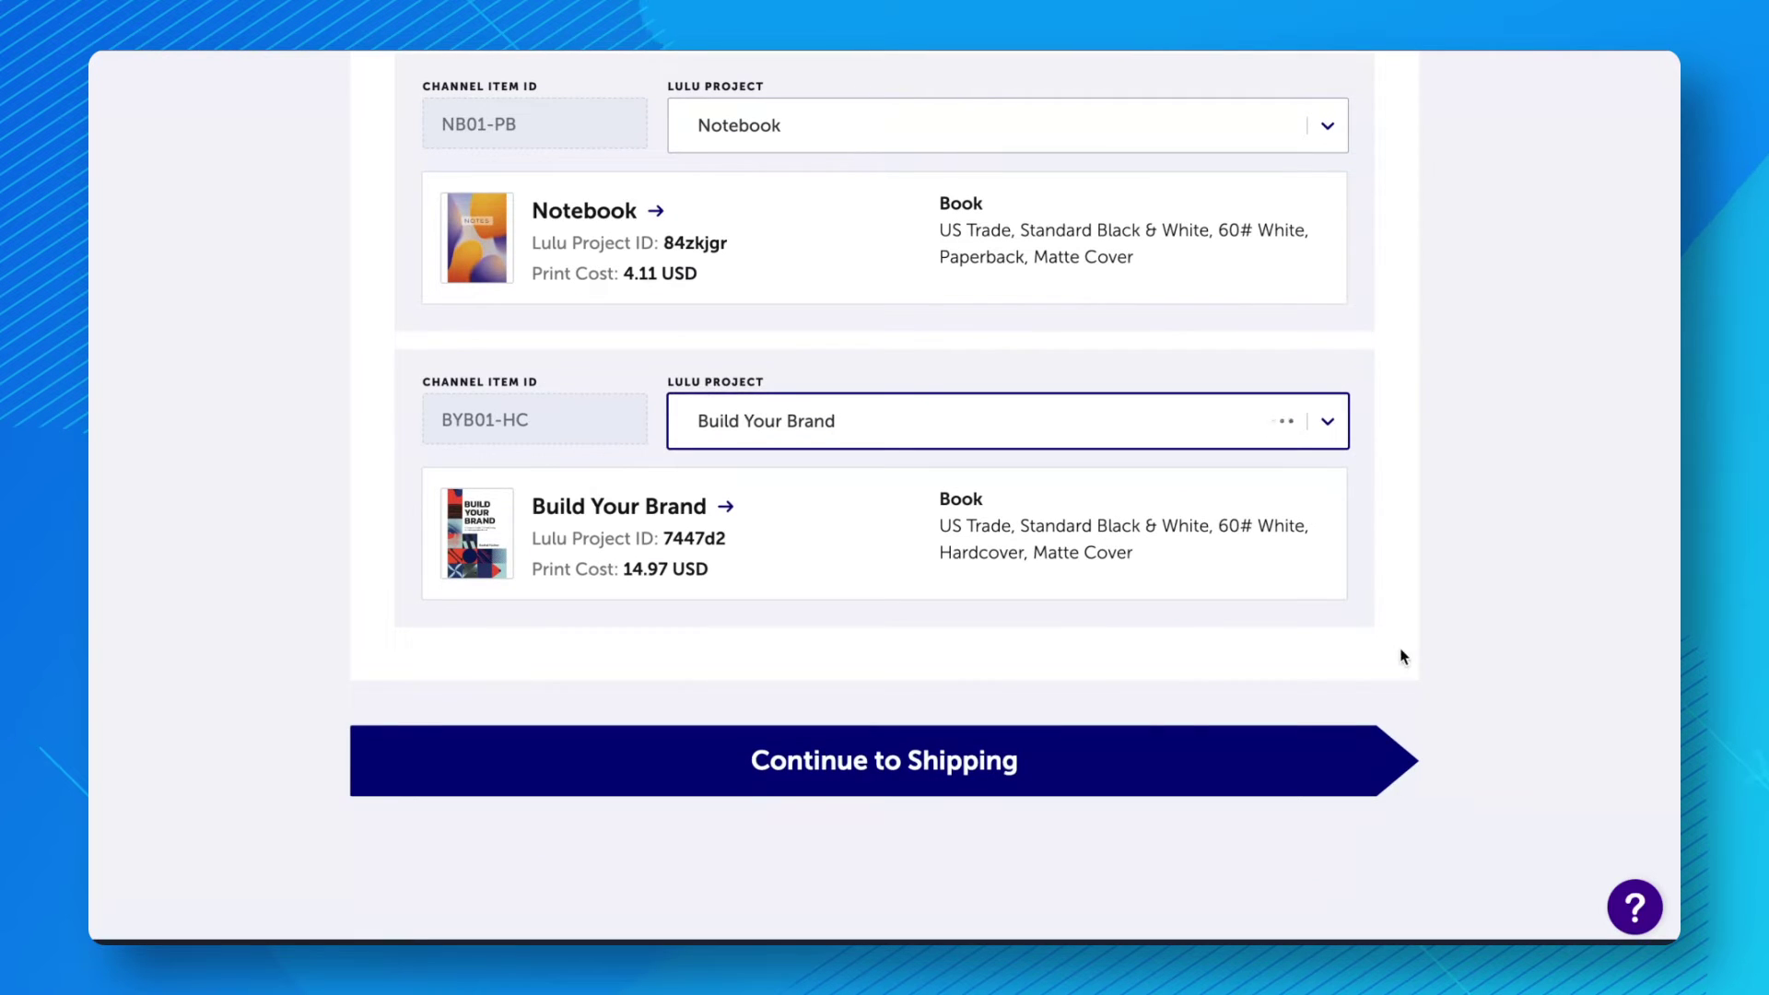
On the shipping step, choose Ground Business for United States of America orders, leaving United Kingdom on Mail
{"action": "left_click", "coordinate": [1056, 766]}
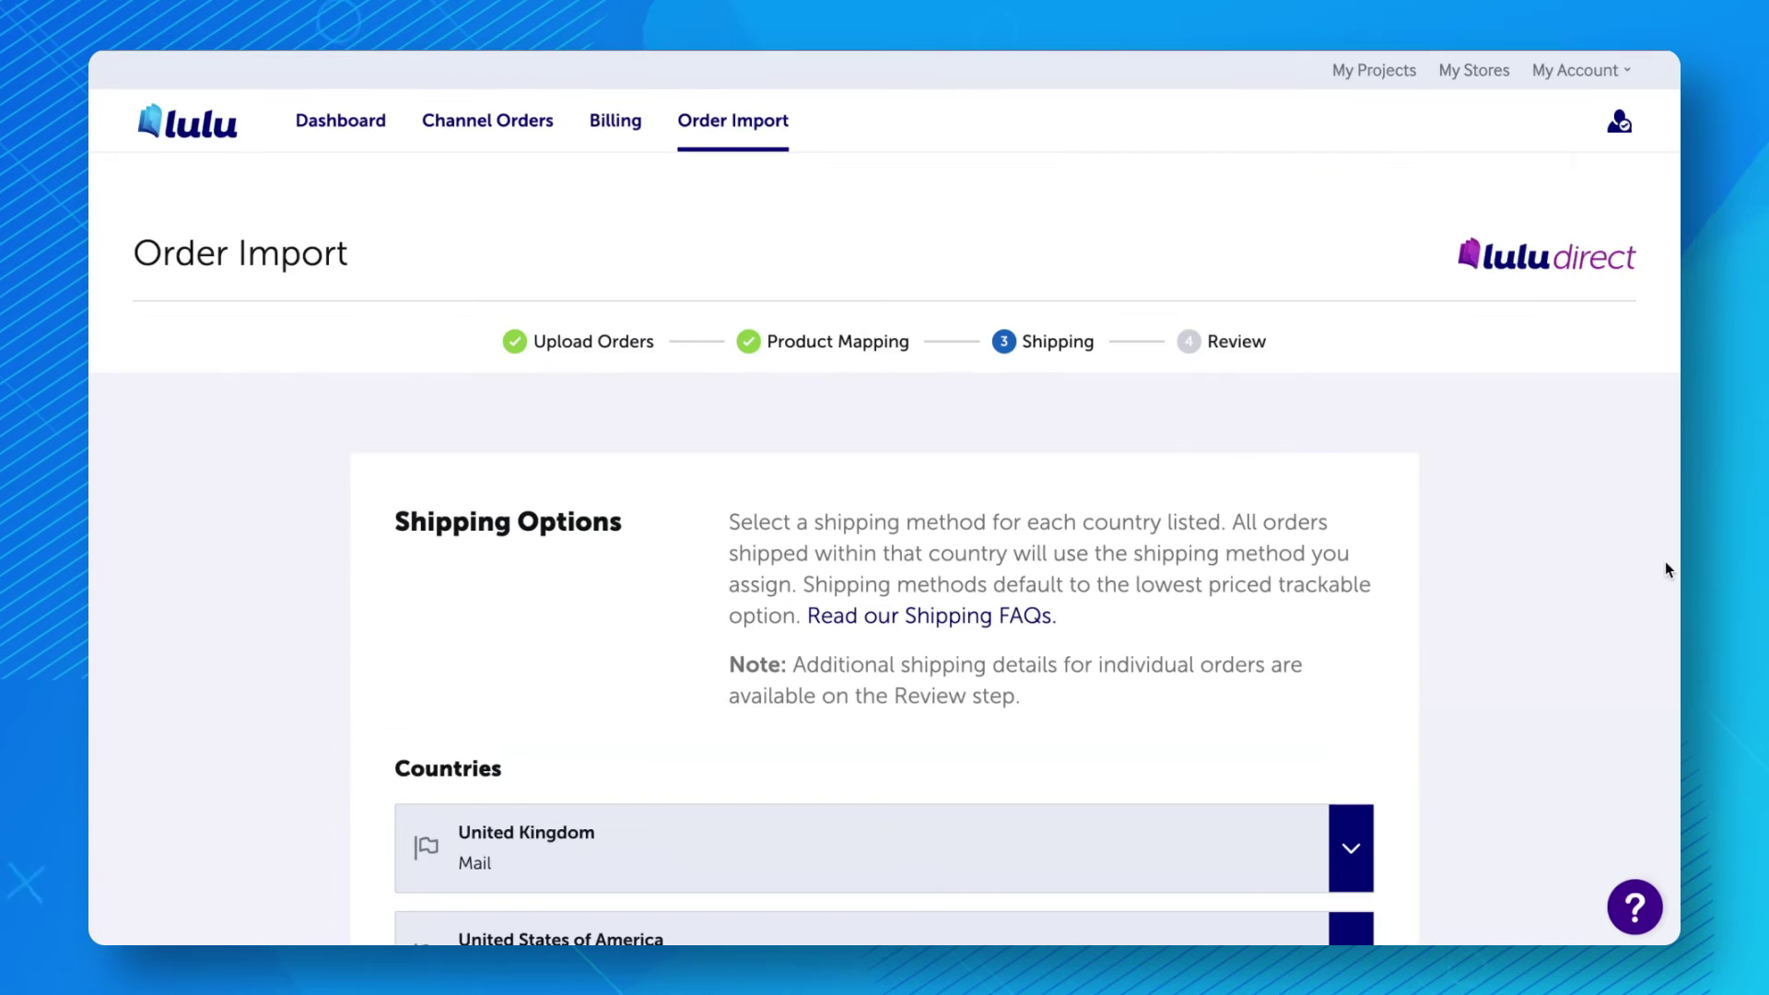
{"action": "scroll", "coordinate": [1666, 563], "scroll_direction": "down", "scroll_amount": 4}
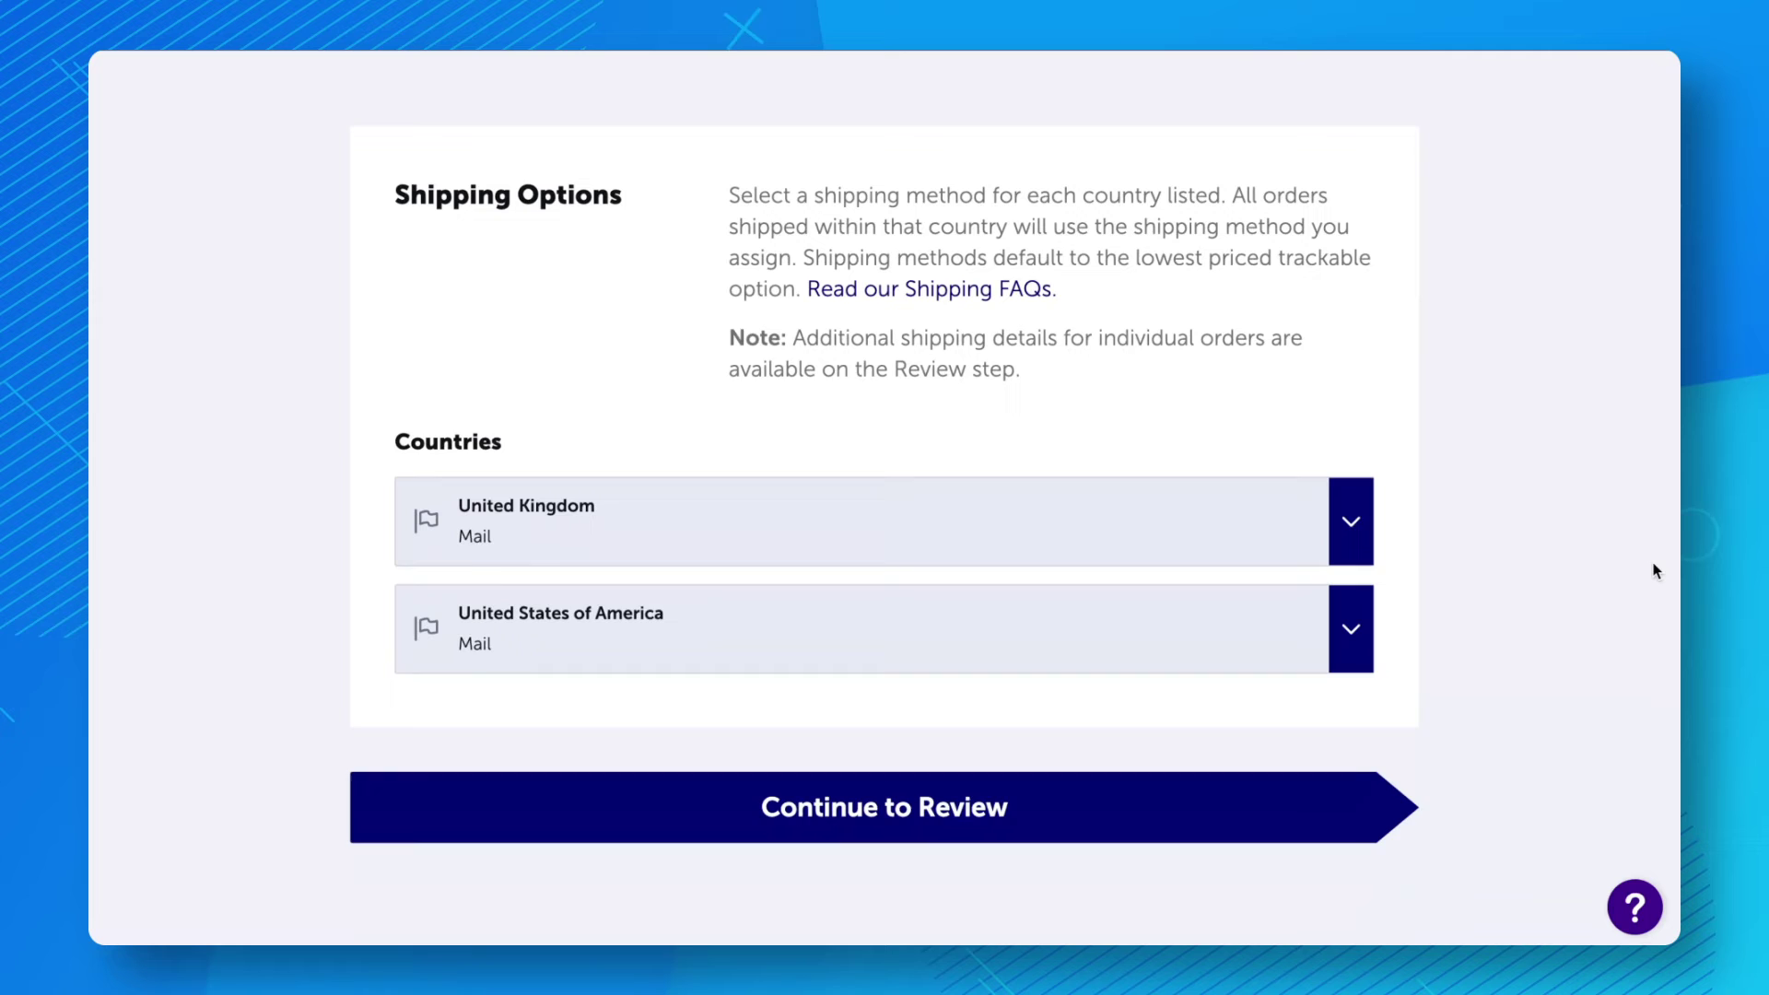
{"action": "left_click", "coordinate": [1351, 619]}
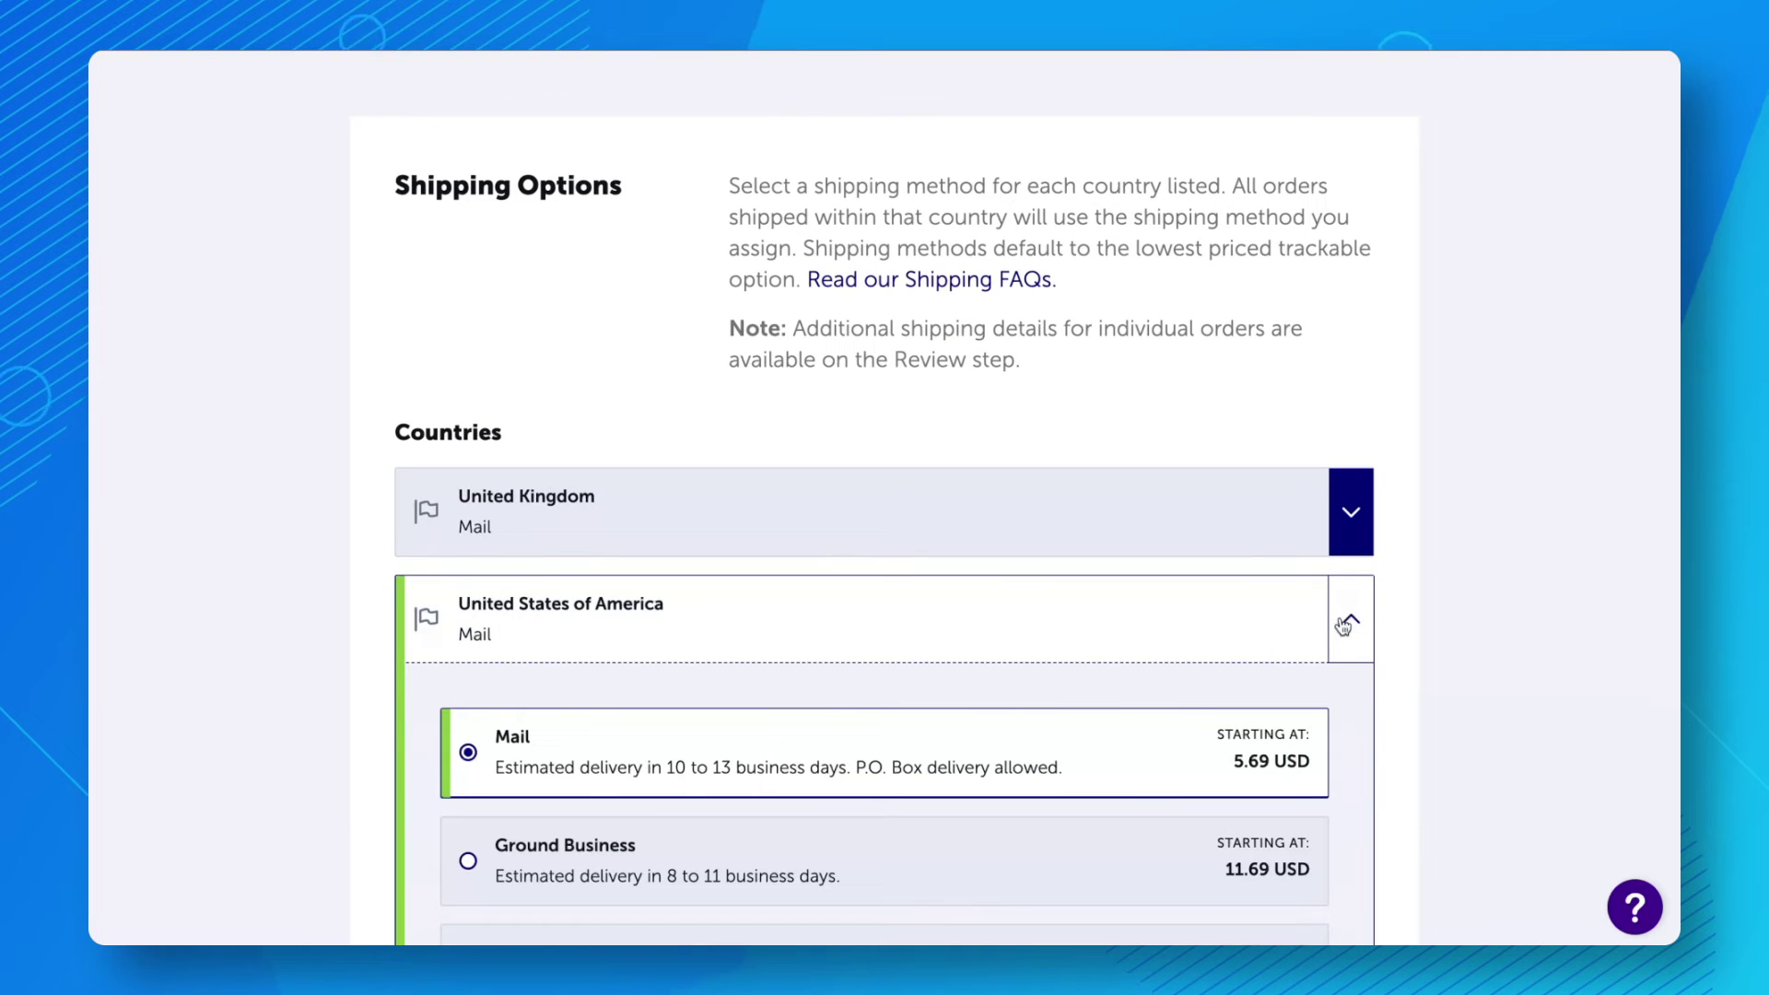
{"action": "scroll", "coordinate": [1342, 627], "scroll_direction": "down", "scroll_amount": 3}
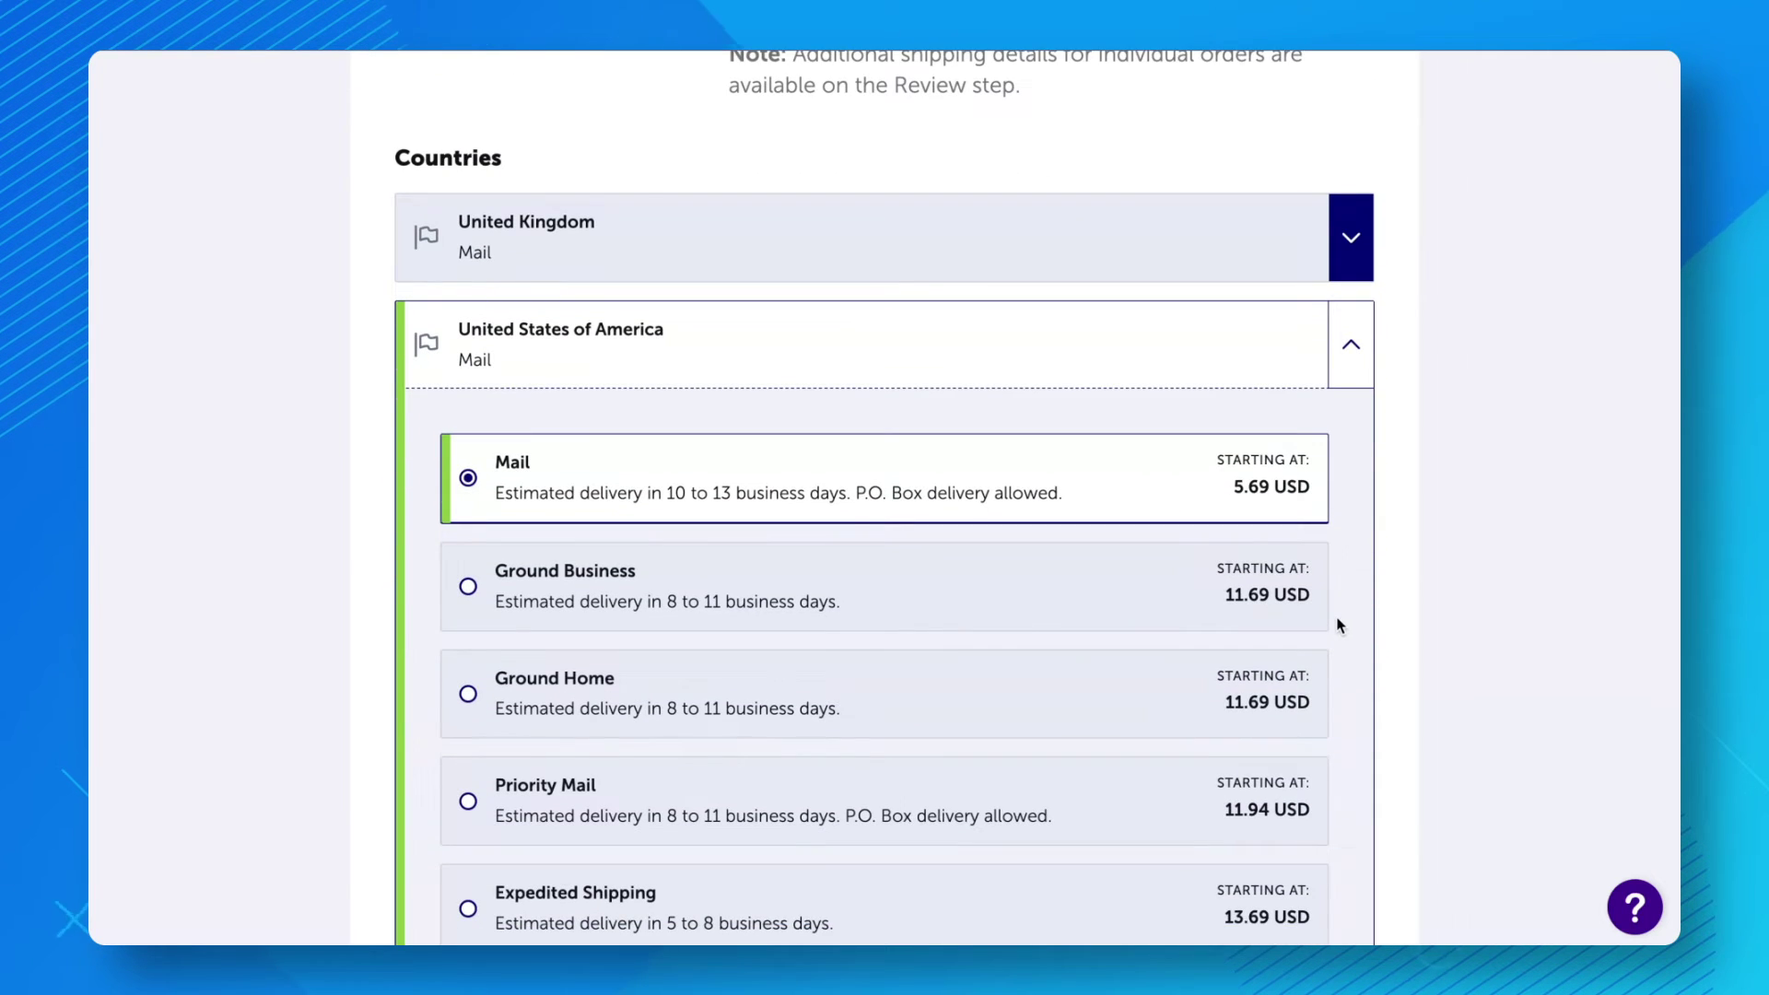
{"action": "scroll", "coordinate": [1341, 626], "scroll_direction": "down", "scroll_amount": 1}
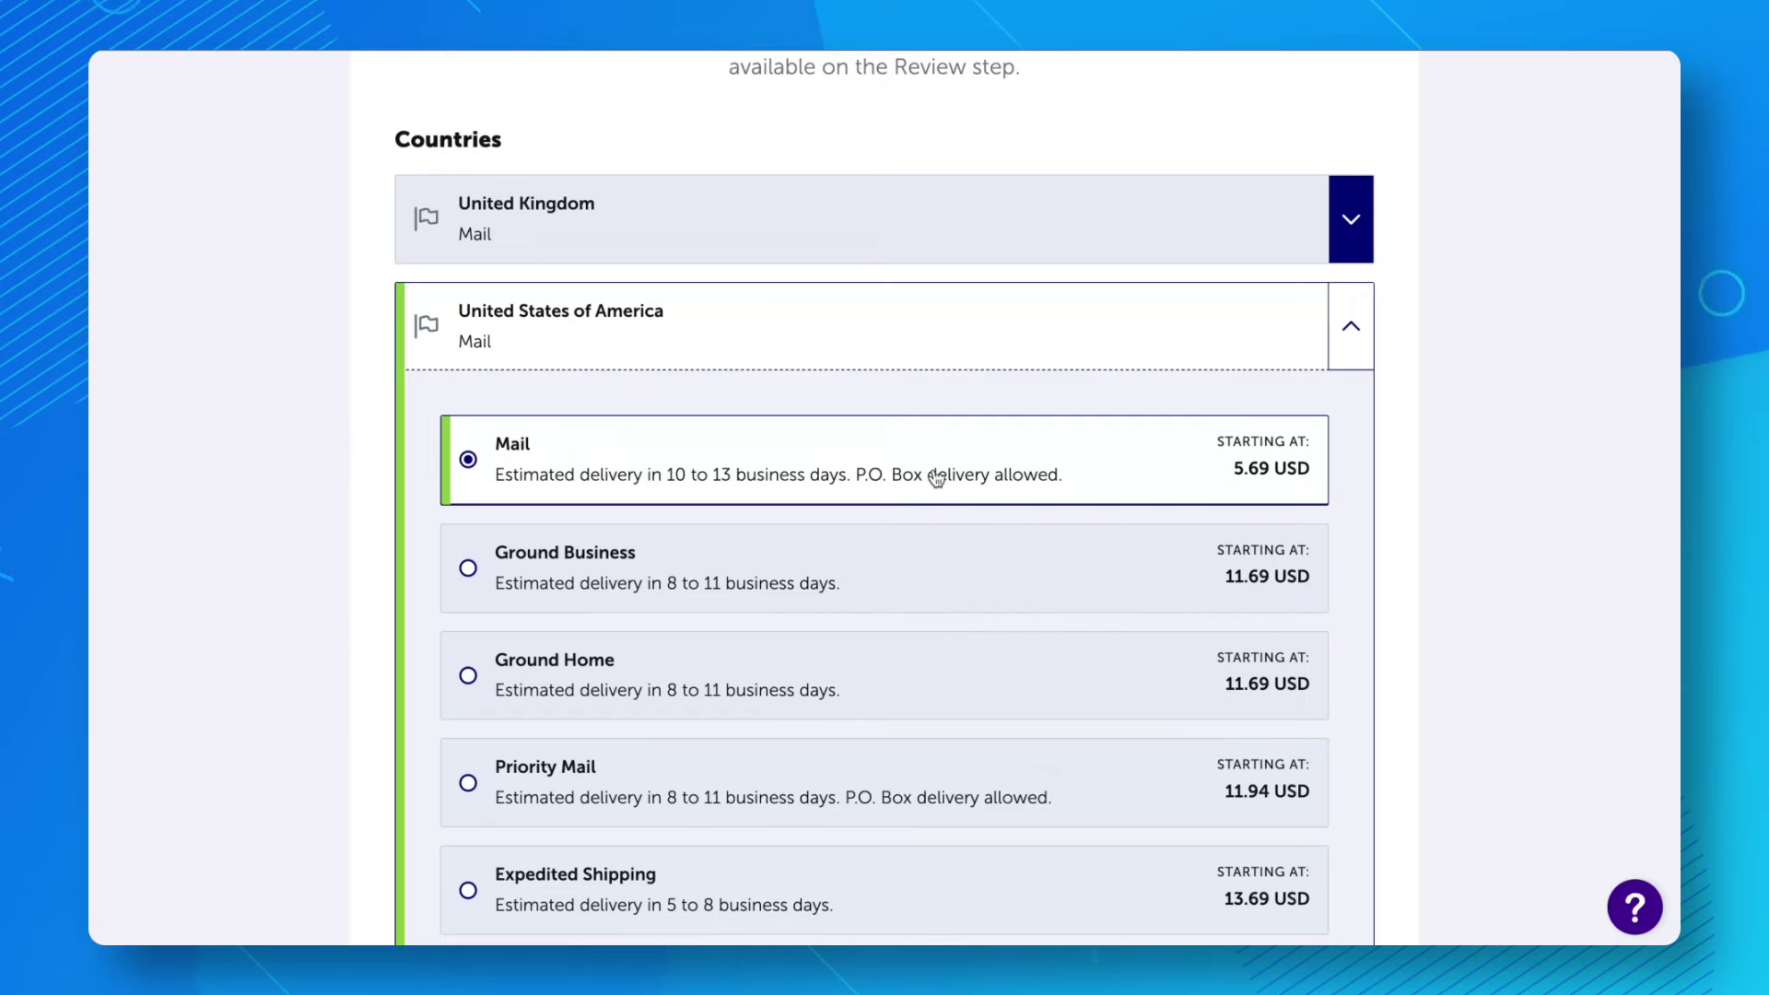
{"action": "left_click", "coordinate": [923, 559]}
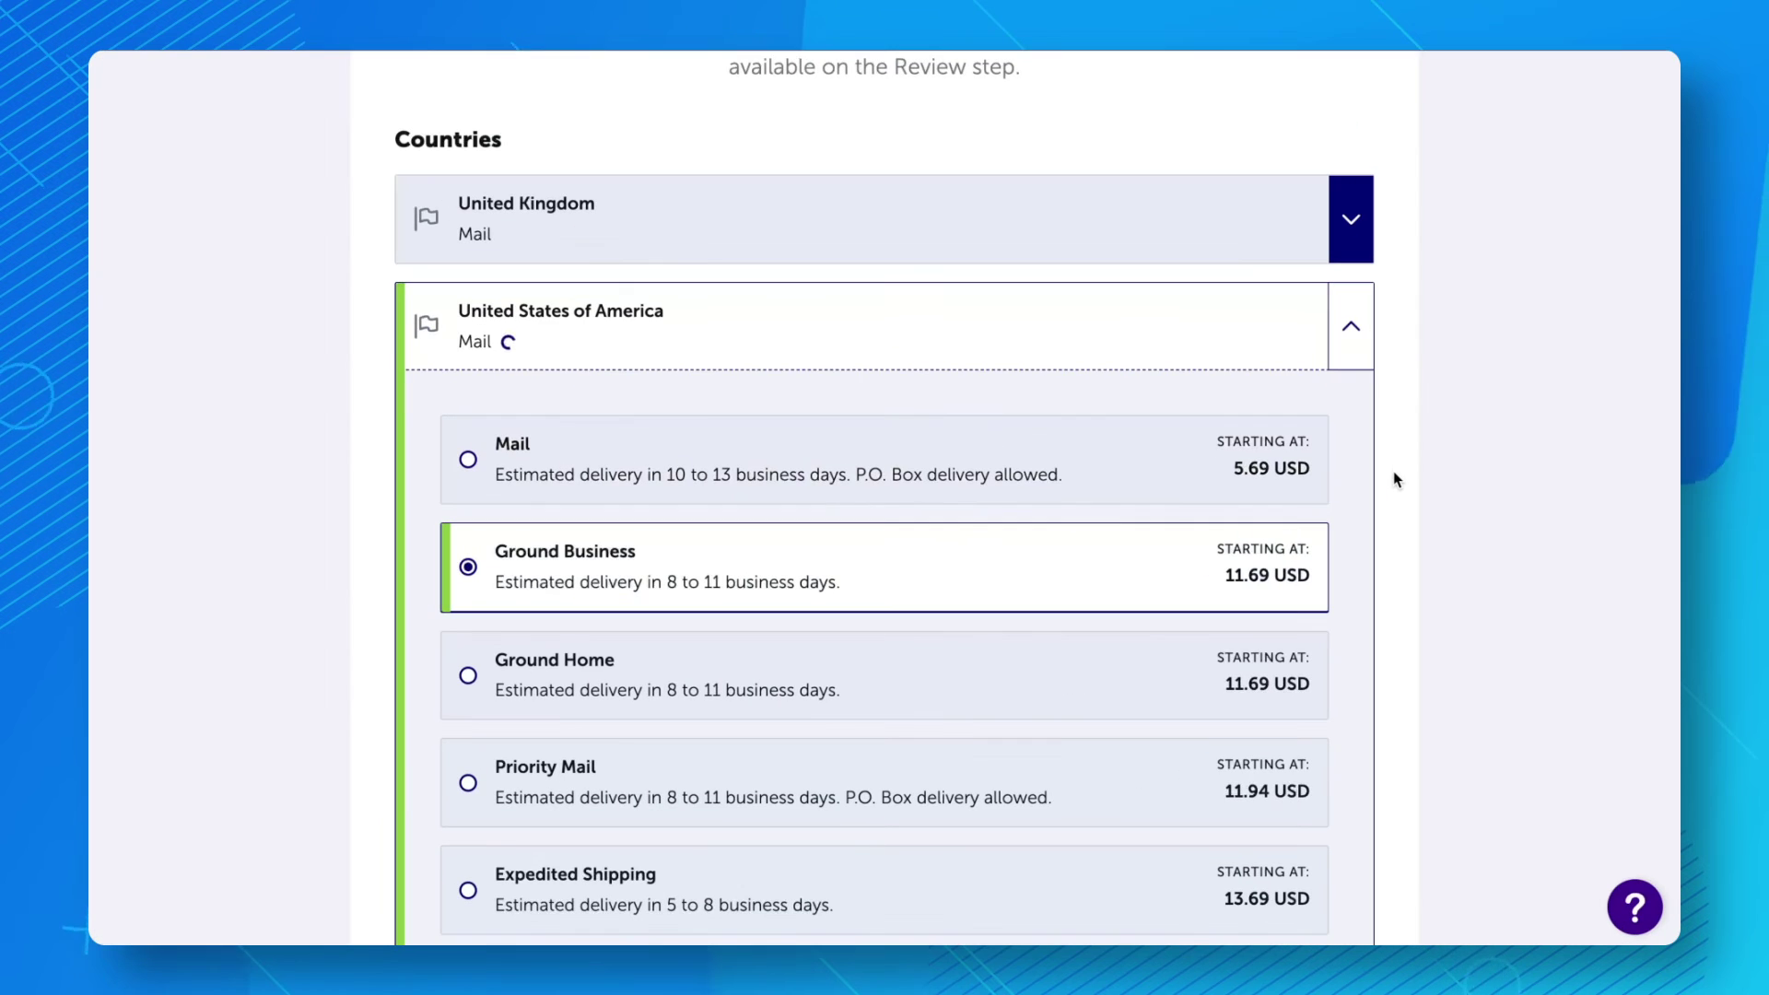
{"action": "left_click", "coordinate": [1351, 336]}
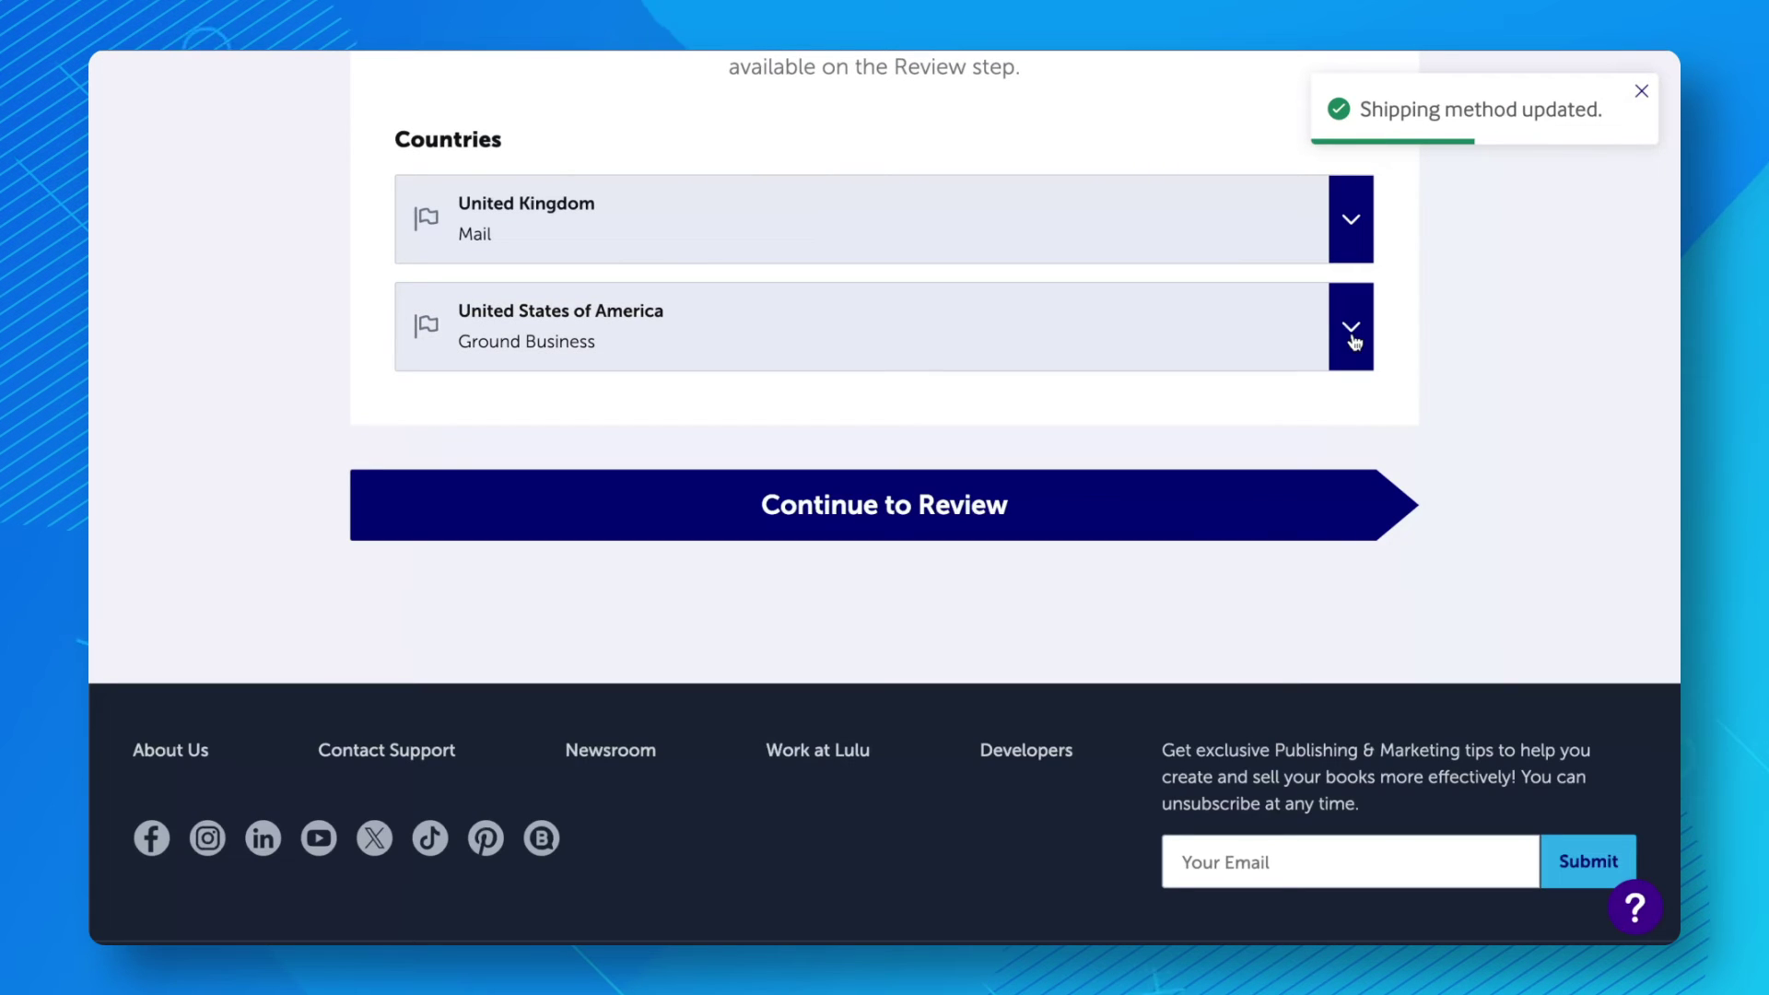
Check the four orders totalling 131.33 USD, download Export Details, then accept and check out
{"action": "left_click", "coordinate": [1198, 531]}
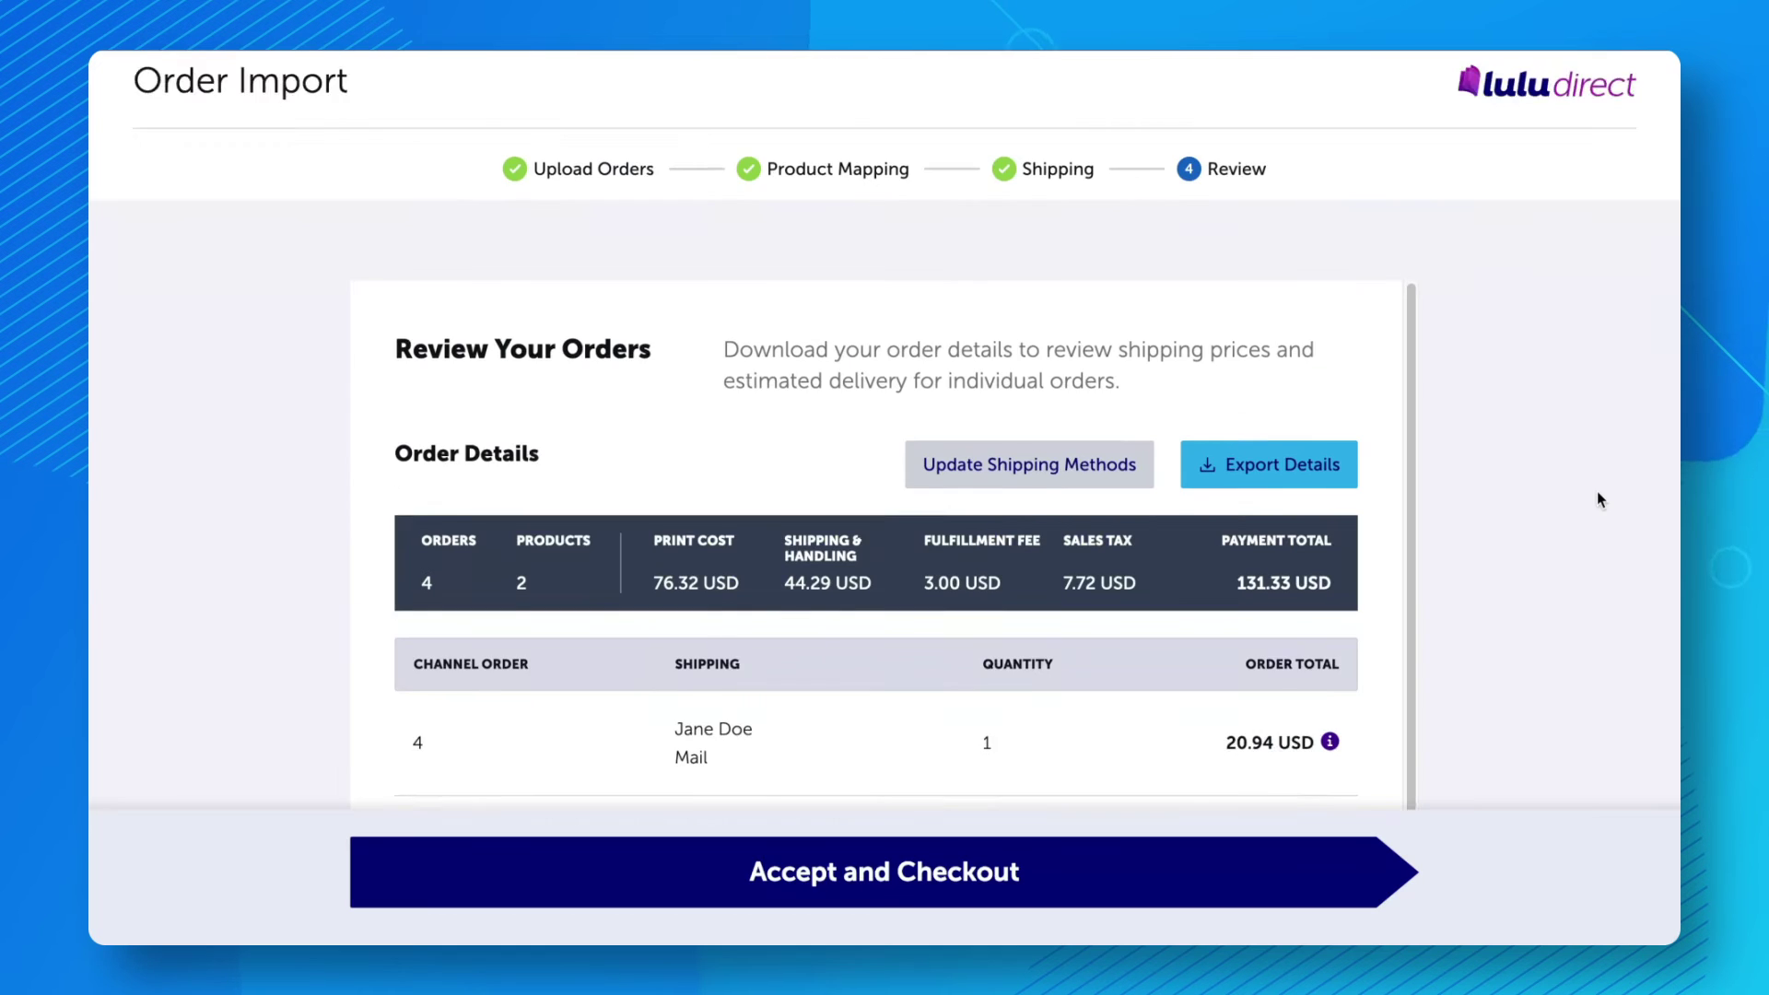
{"action": "scroll", "coordinate": [1600, 497], "scroll_direction": "down", "scroll_amount": 3}
{"action": "scroll", "coordinate": [1410, 465], "scroll_direction": "down", "scroll_amount": 1}
{"action": "left_click_drag", "start_coordinate": [1410, 462], "coordinate": [1415, 415]}
{"action": "left_click", "coordinate": [1289, 297]}
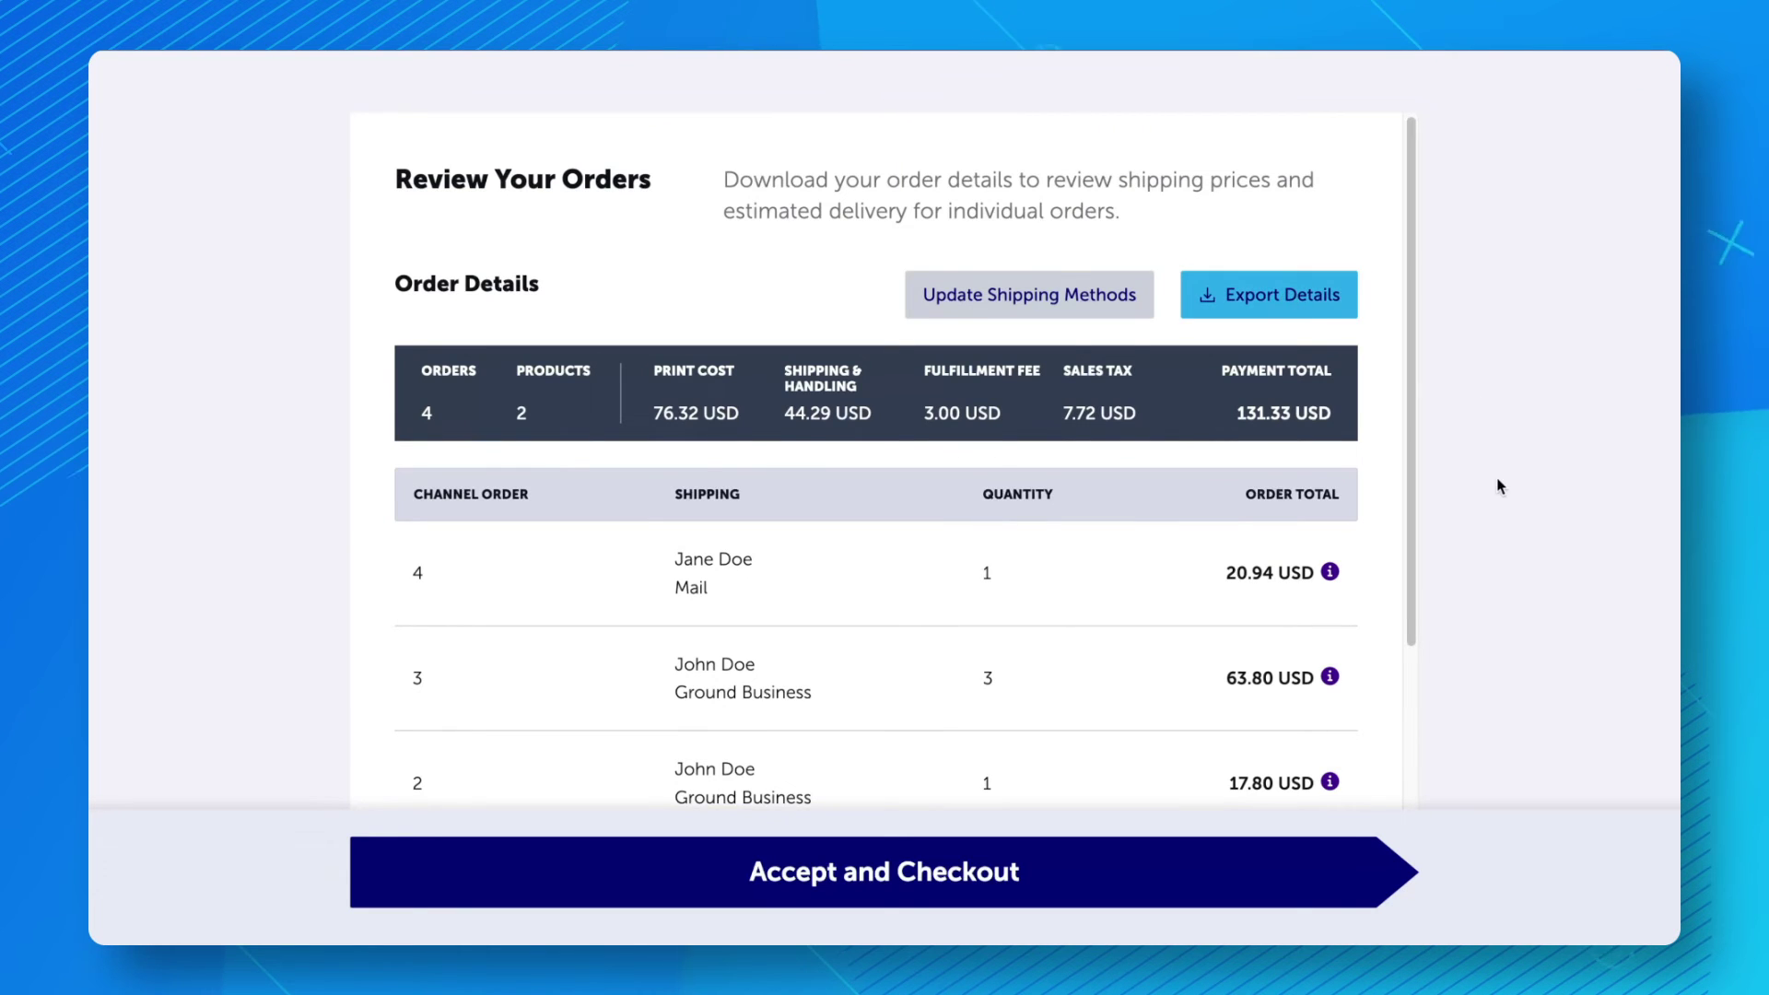
{"action": "scroll", "coordinate": [1474, 552], "scroll_direction": "down", "scroll_amount": 2}
{"action": "left_click", "coordinate": [1130, 758]}
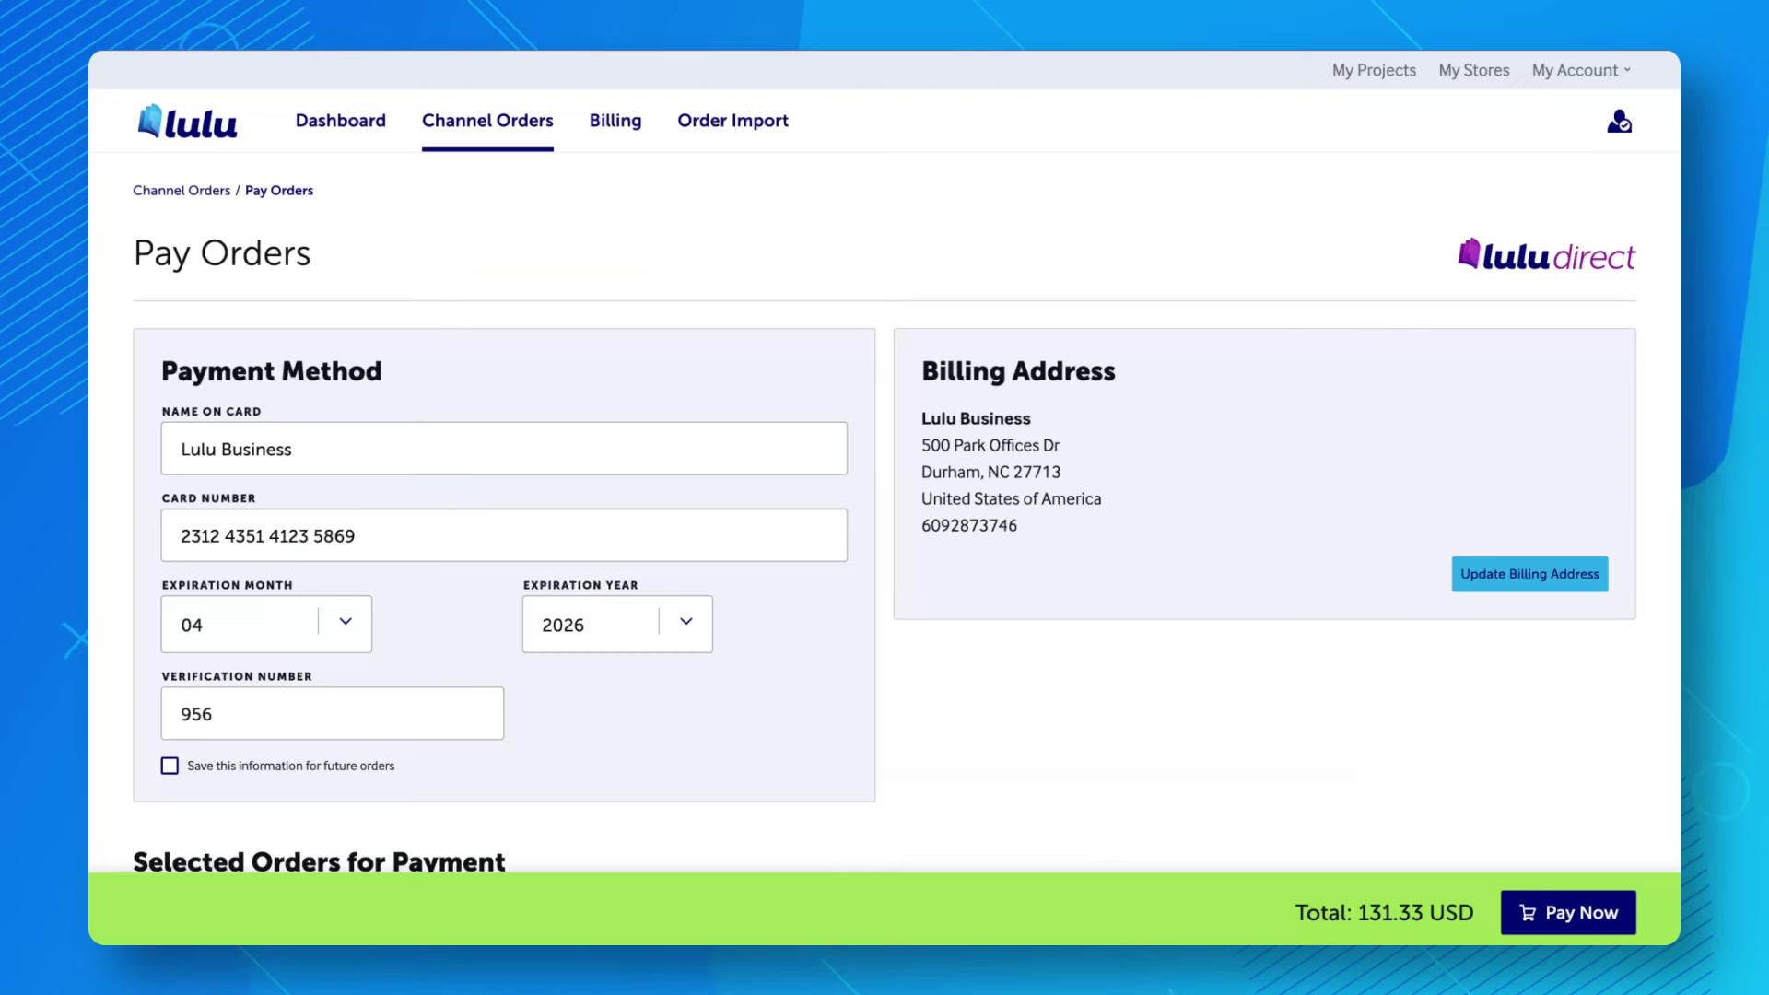
Scroll through the Pay Orders page reviewing card and billing details for the 131.33 USD total
{"action": "scroll", "coordinate": [885, 497], "scroll_direction": "down", "scroll_amount": 5}
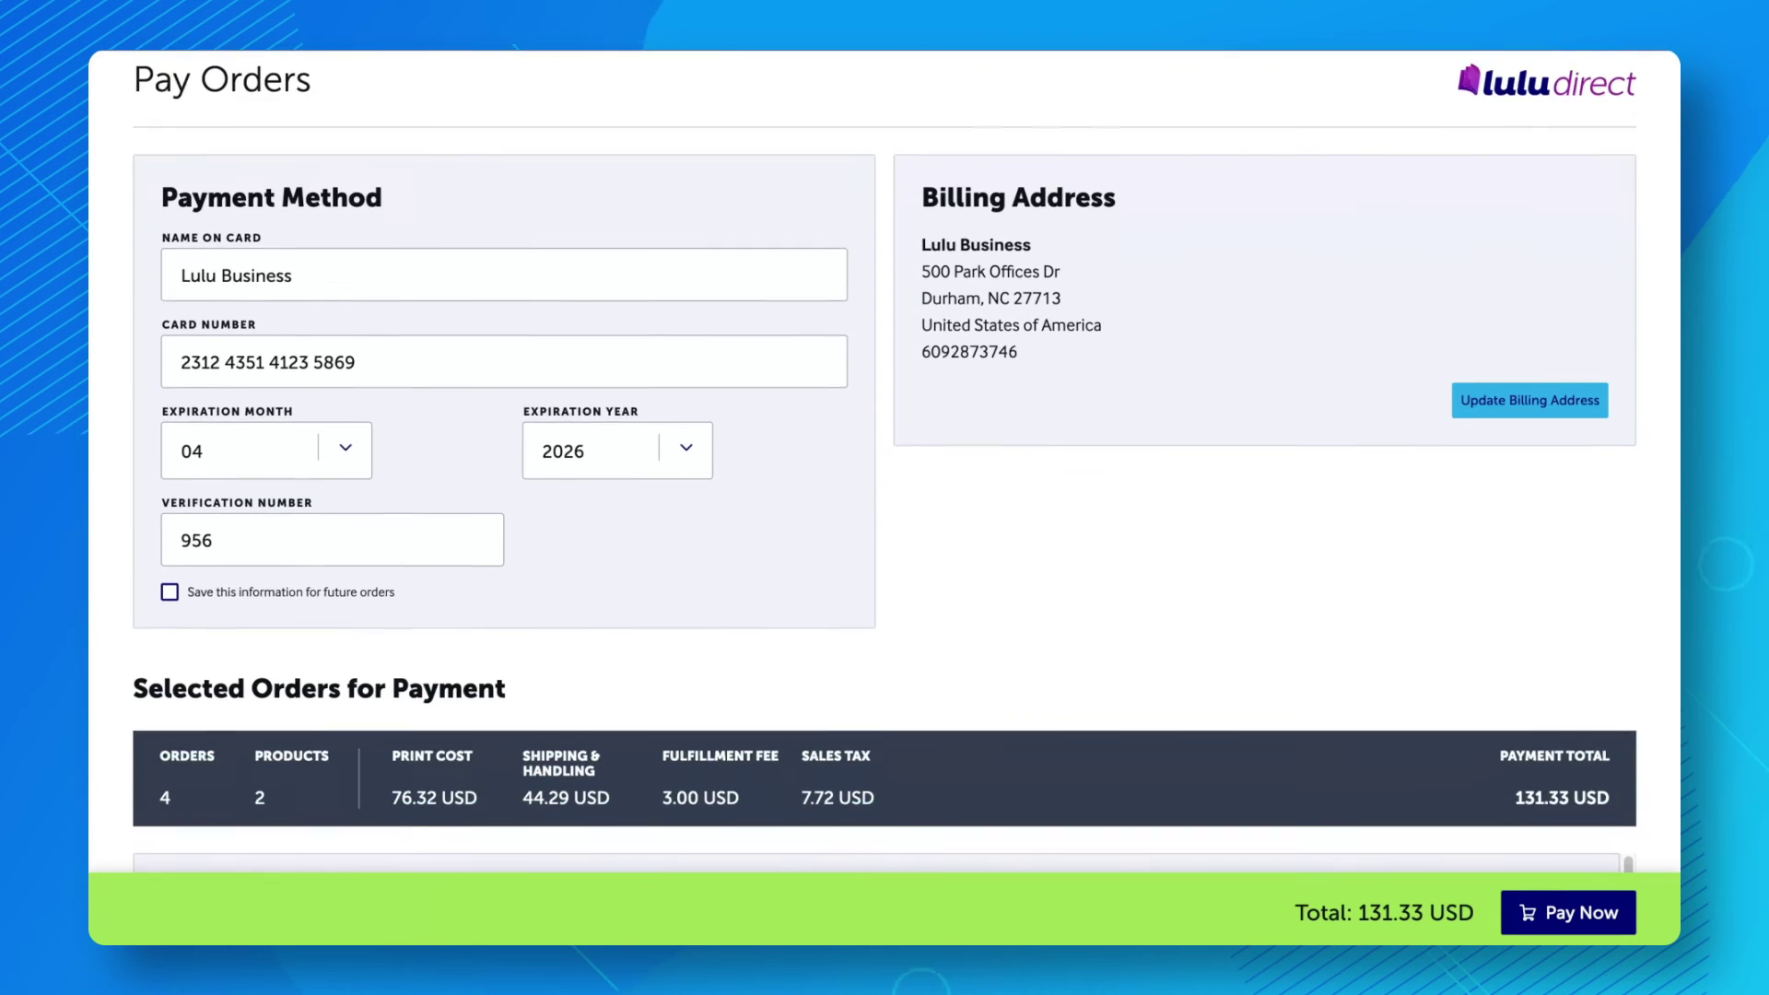
{"action": "scroll", "coordinate": [884, 497], "scroll_direction": "down", "scroll_amount": 3}
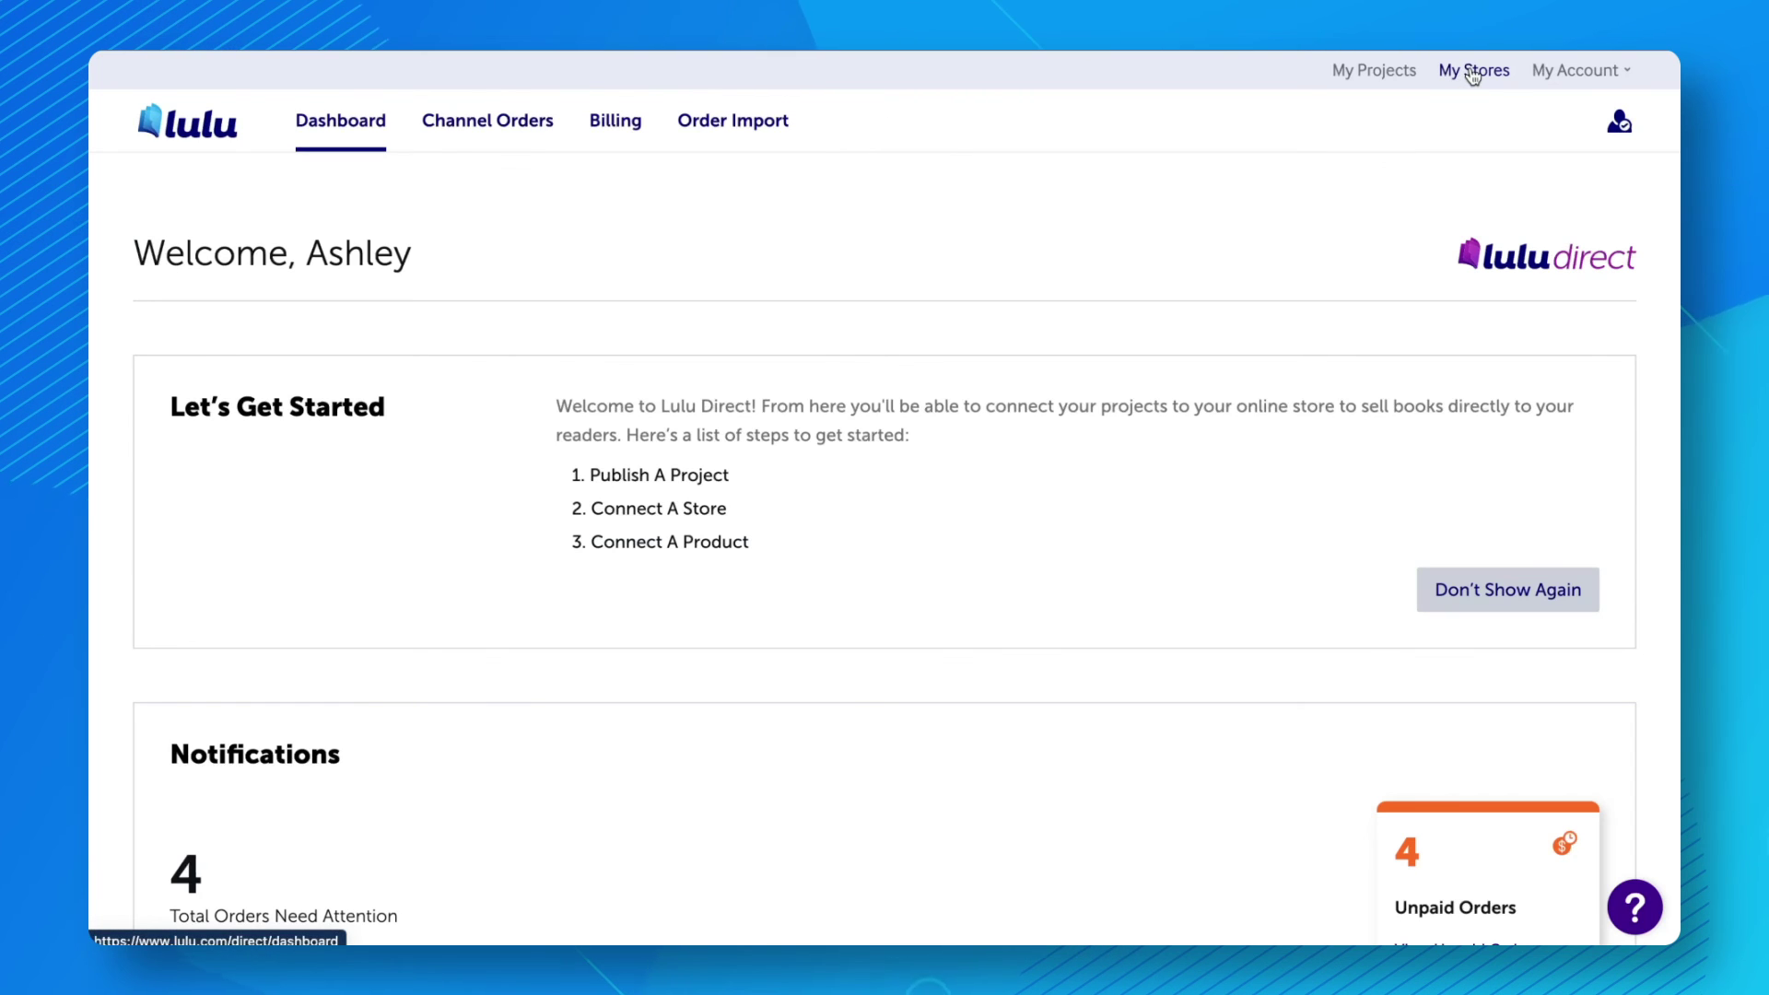
Go to Channel Orders and scroll to the table showing the four Unpaid orders
{"action": "left_click", "coordinate": [498, 124]}
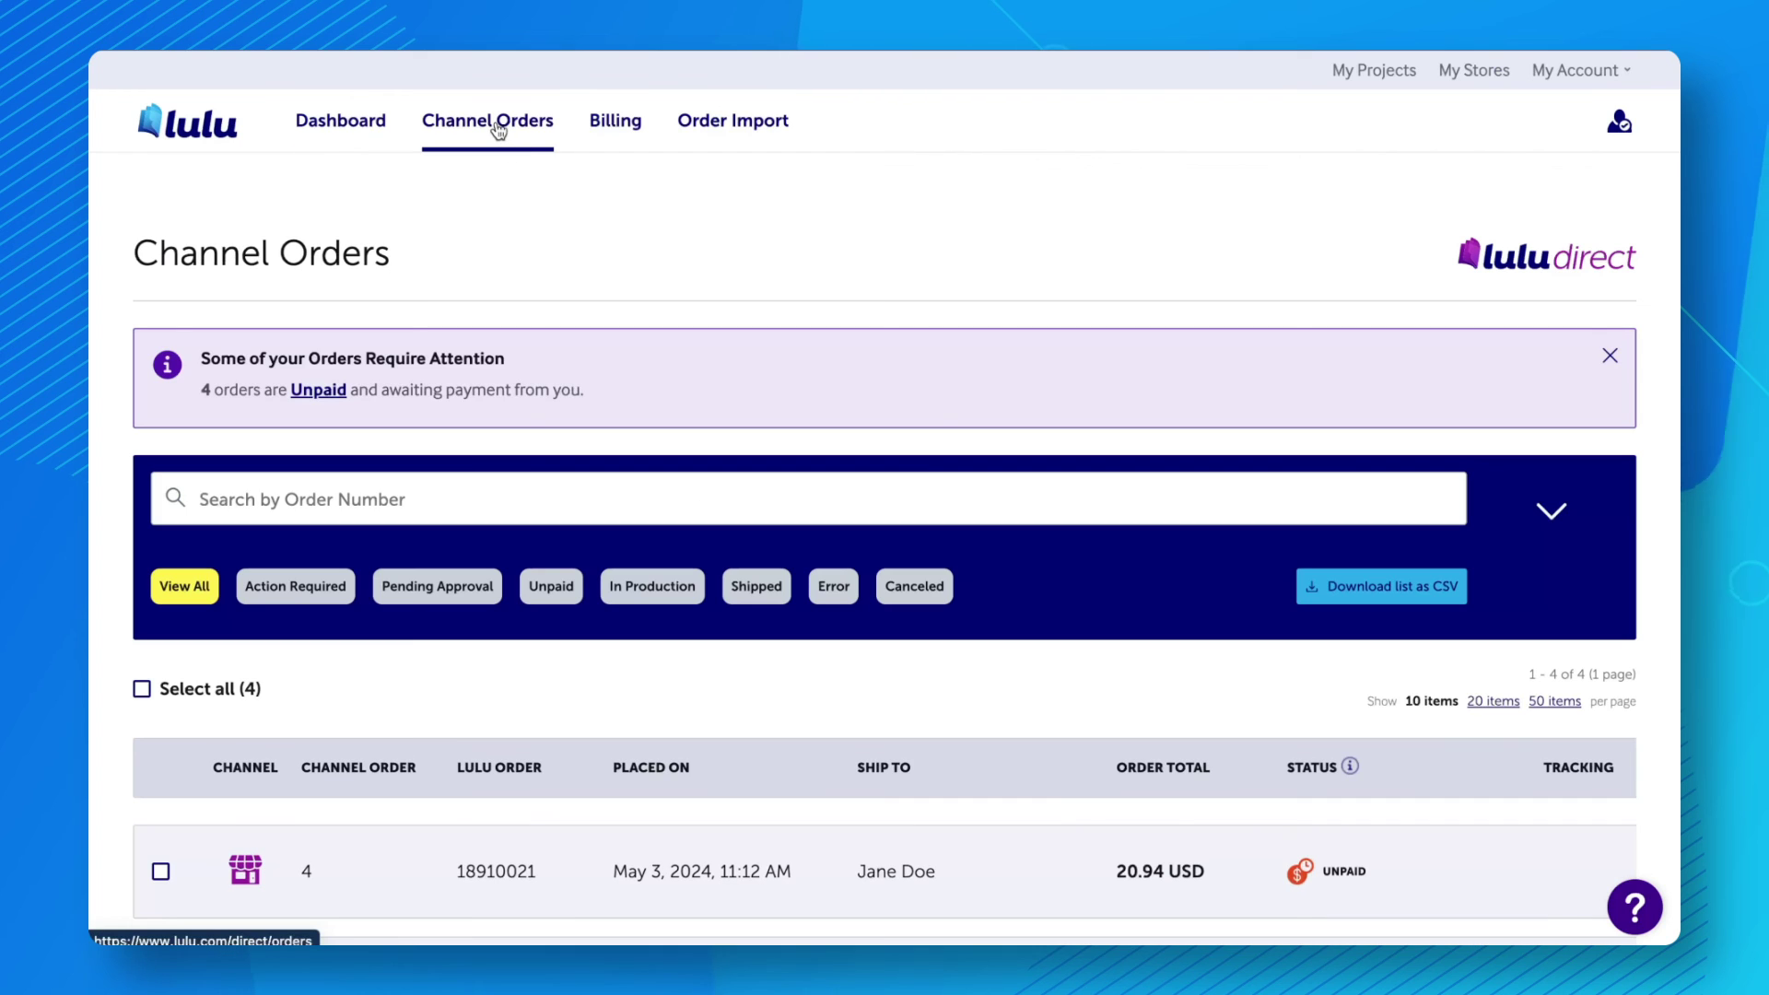
{"action": "scroll", "coordinate": [1570, 349], "scroll_direction": "down", "scroll_amount": 4}
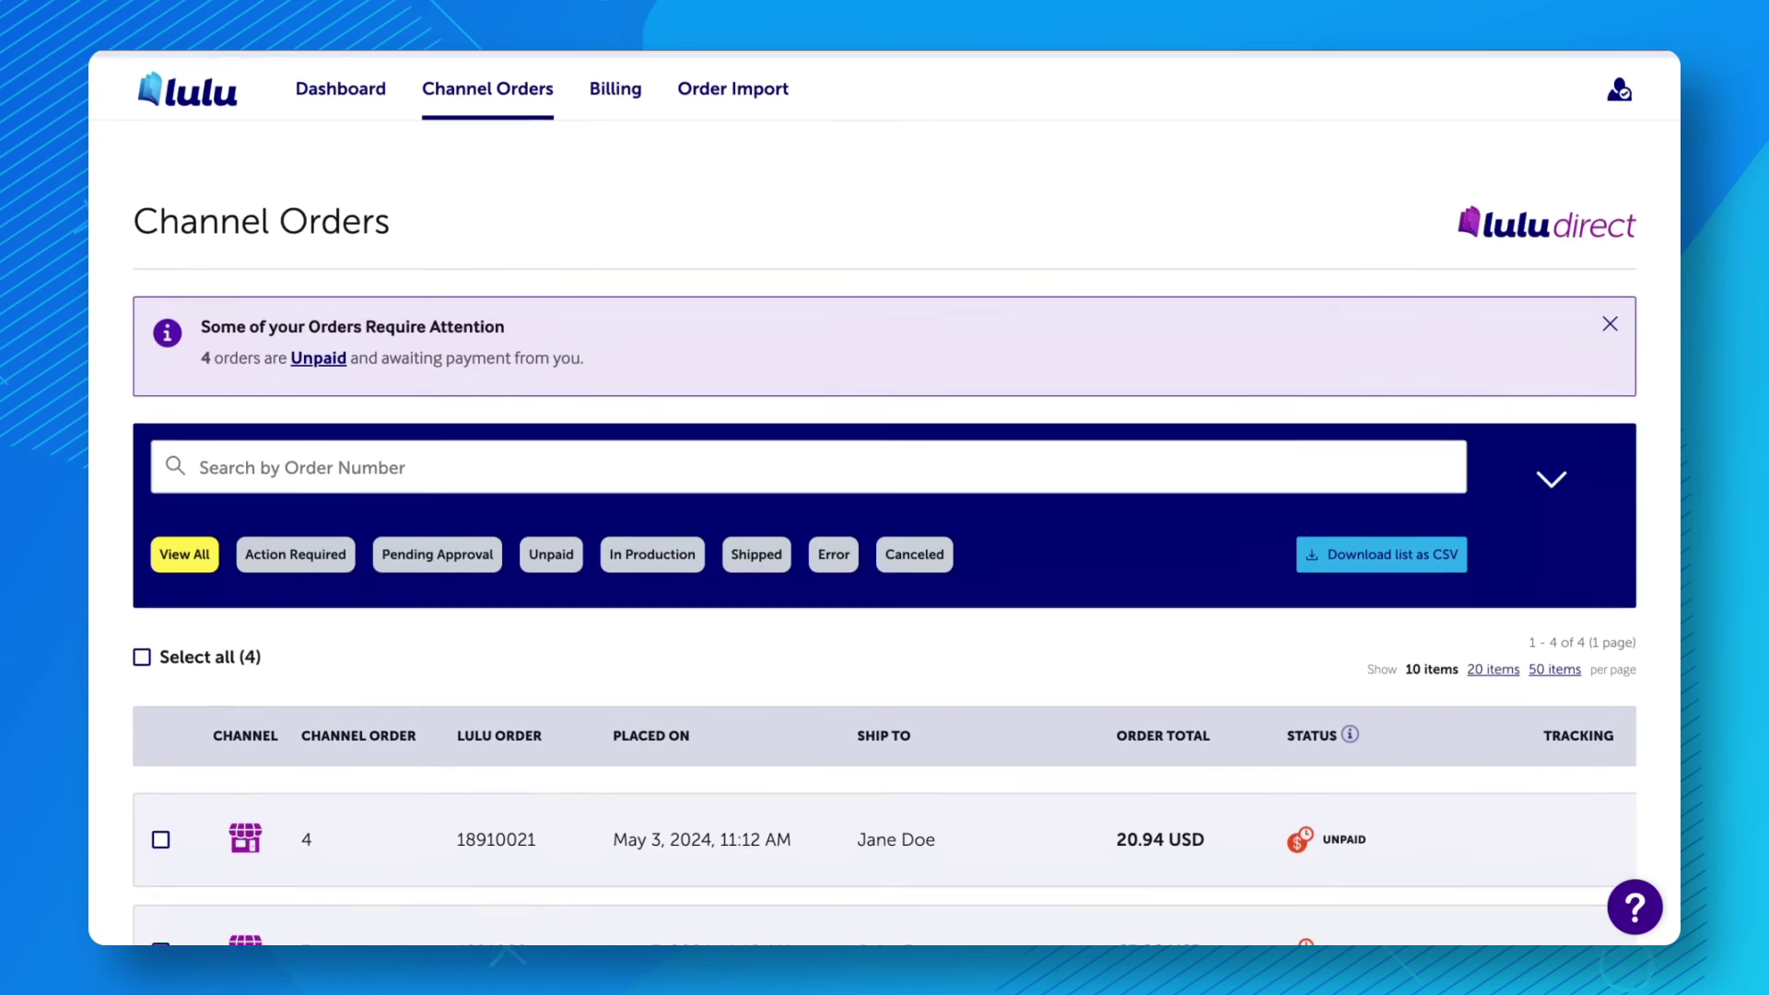
{"action": "scroll", "coordinate": [884, 497], "scroll_direction": "down", "scroll_amount": 2}
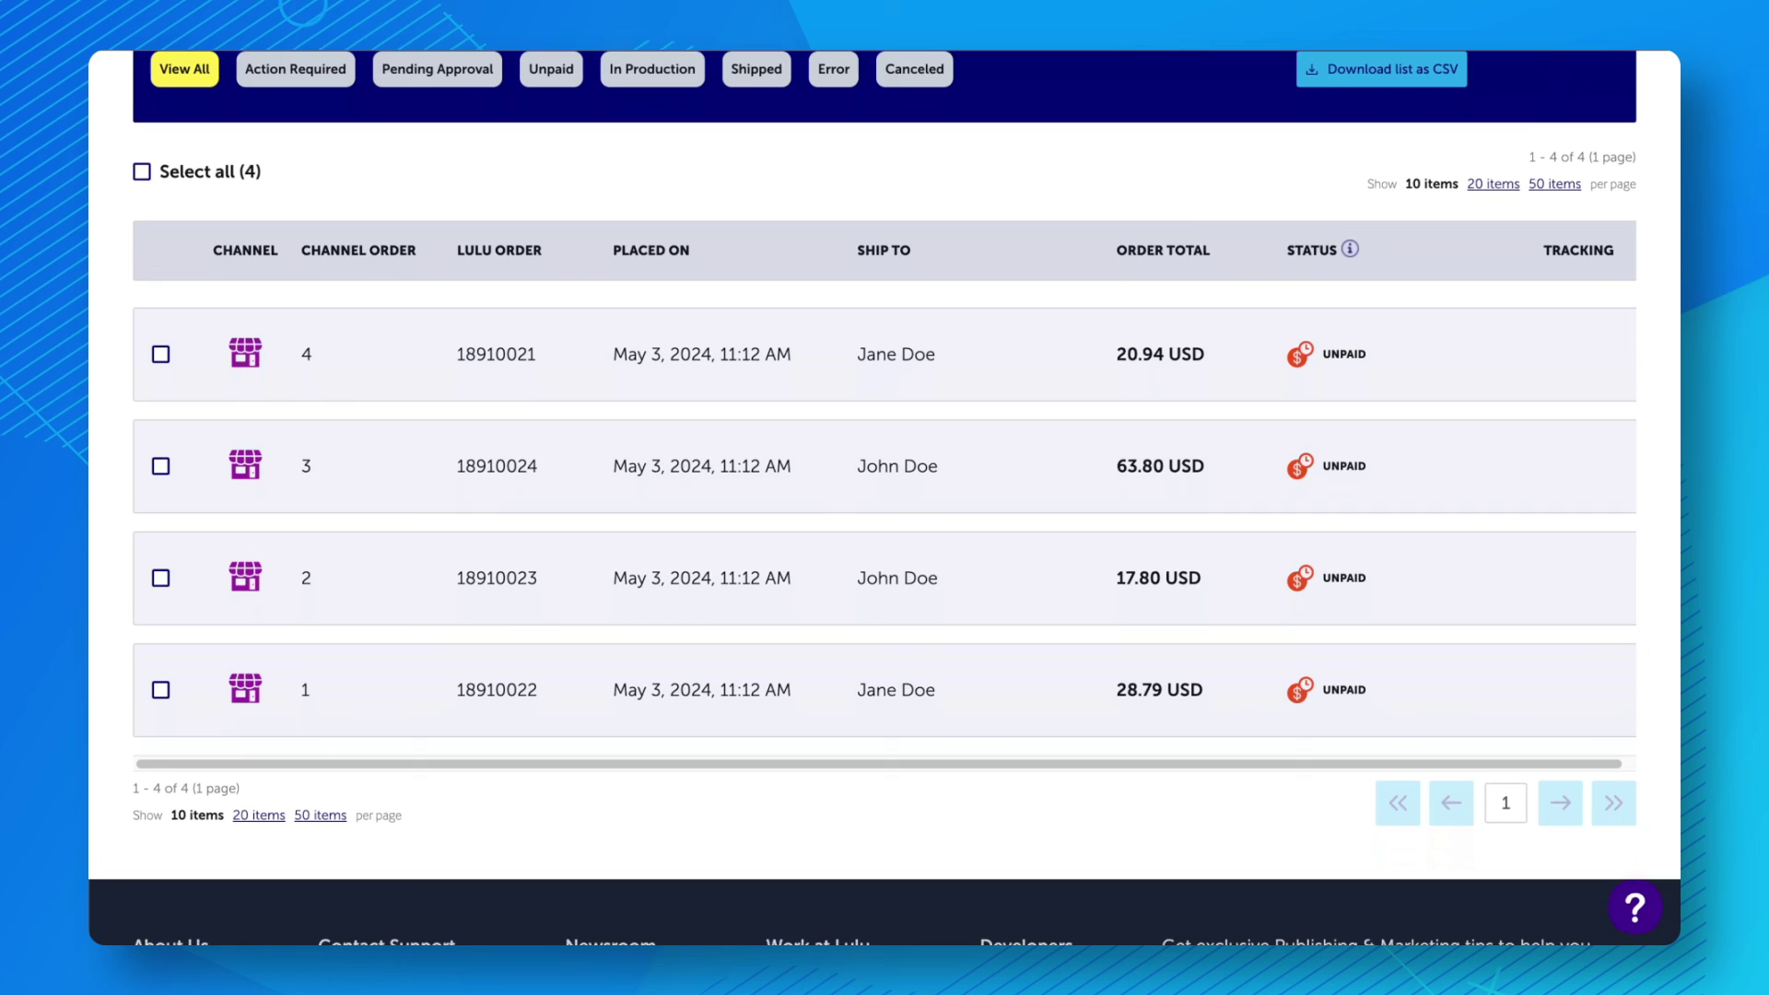